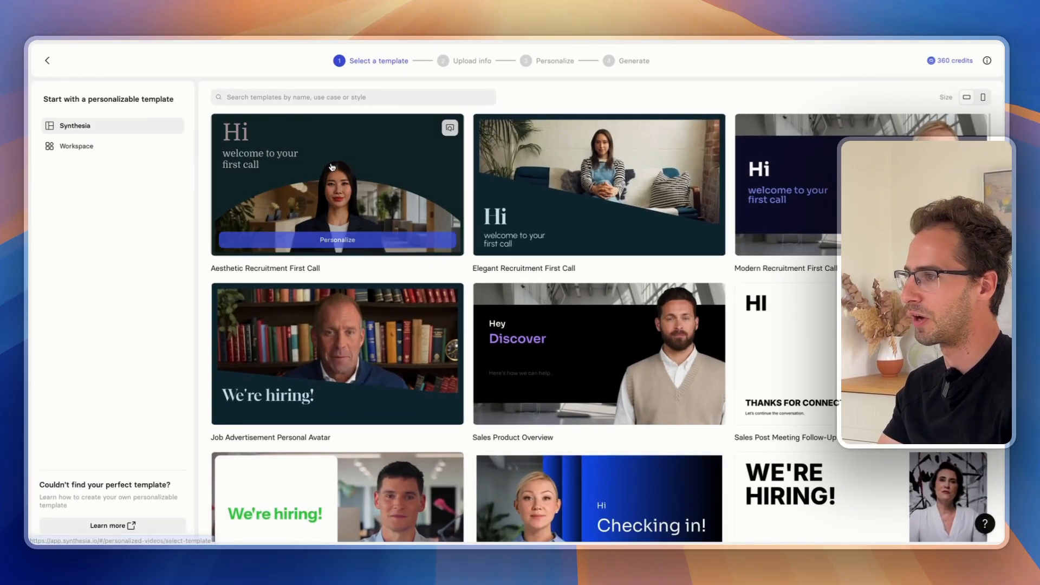
View the details of the Aesthetic Recruitment First Call template, and return to the workspace.
left_click(336, 239)
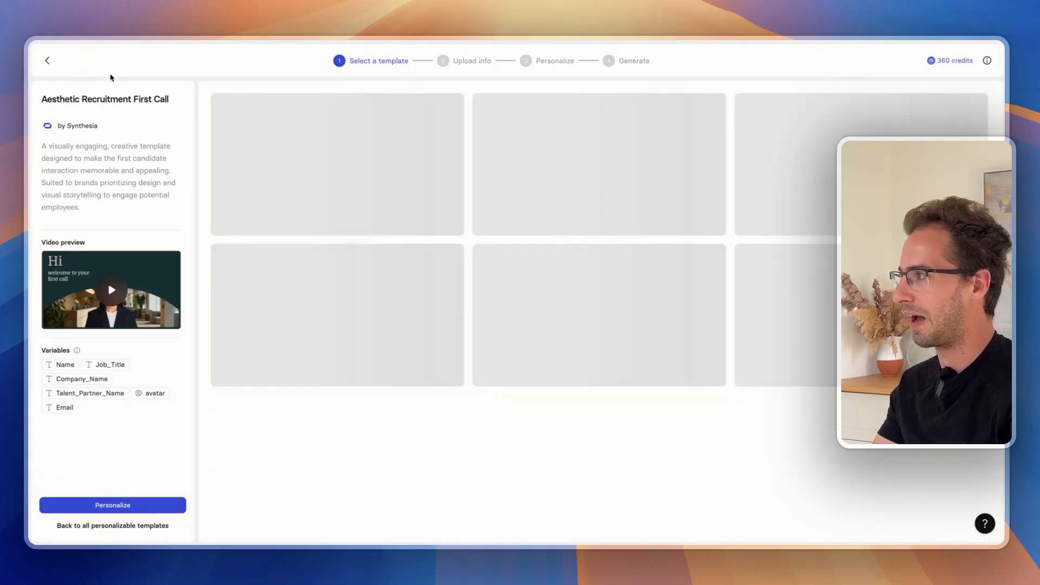
left_click(46, 63)
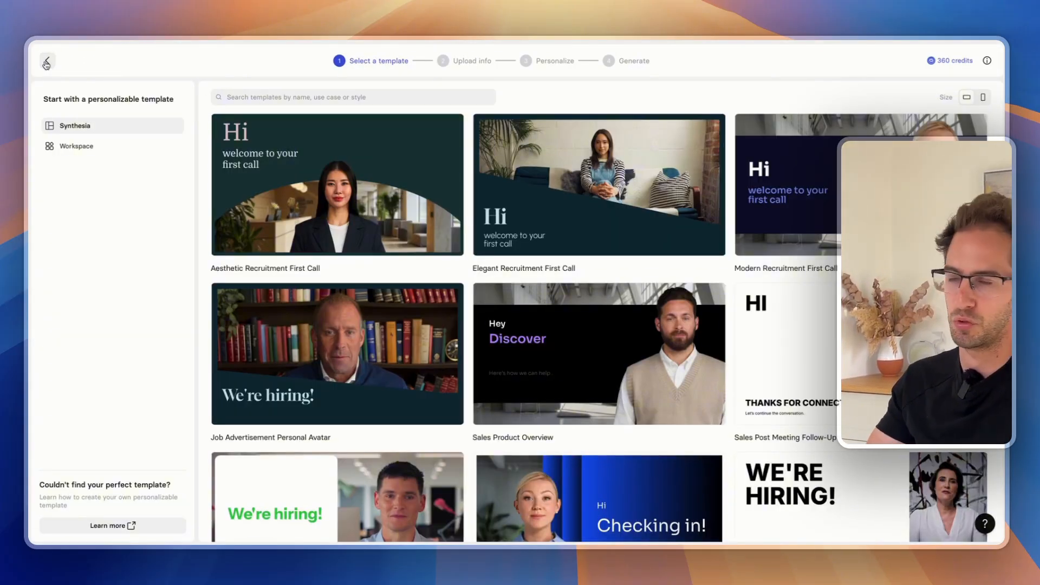
left_click(46, 63)
Compare the Starter, Creator and Enterprise upgrade plans and choose the Starter plan.
left_click(99, 502)
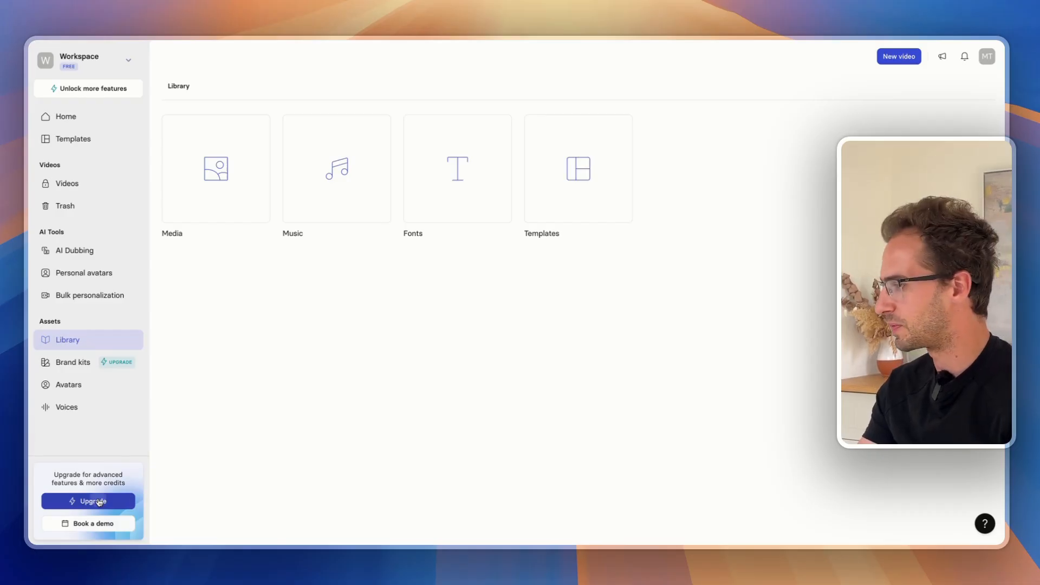
scroll(417, 290, "down", 2)
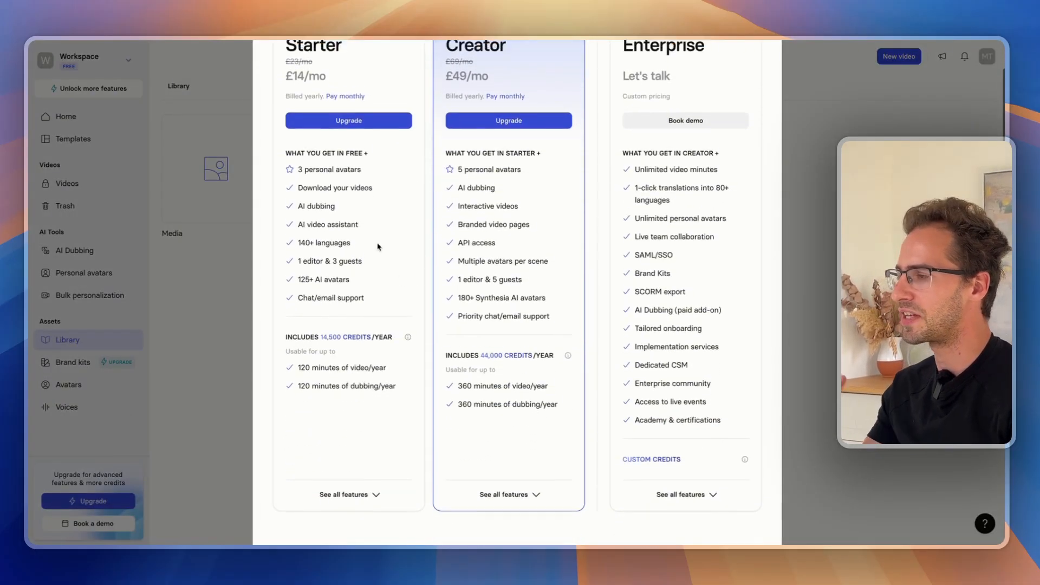
scroll(382, 246, "up", 2)
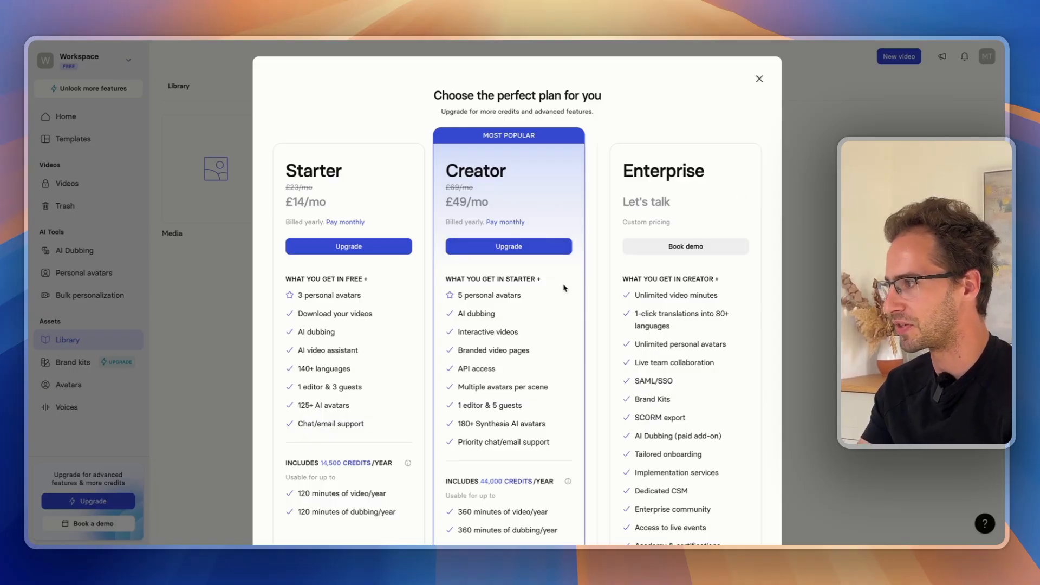
double_click(307, 172)
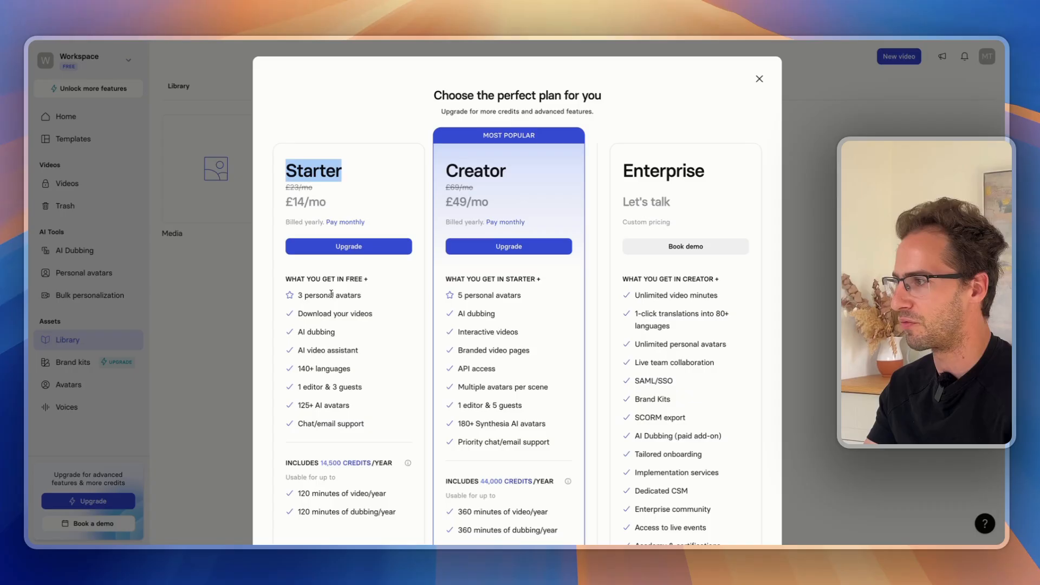
double_click(492, 172)
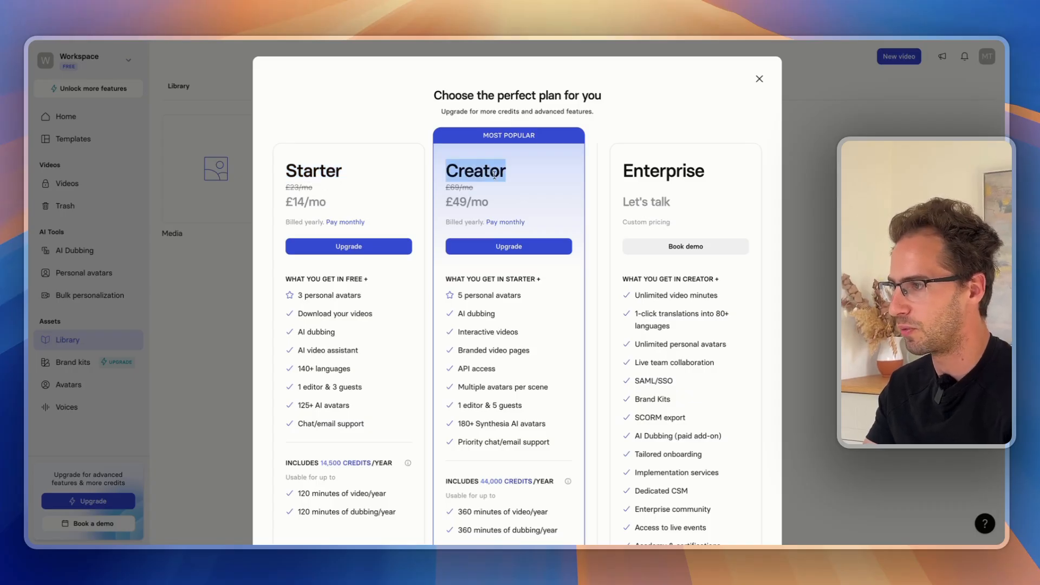
scroll(494, 174, "down", 10)
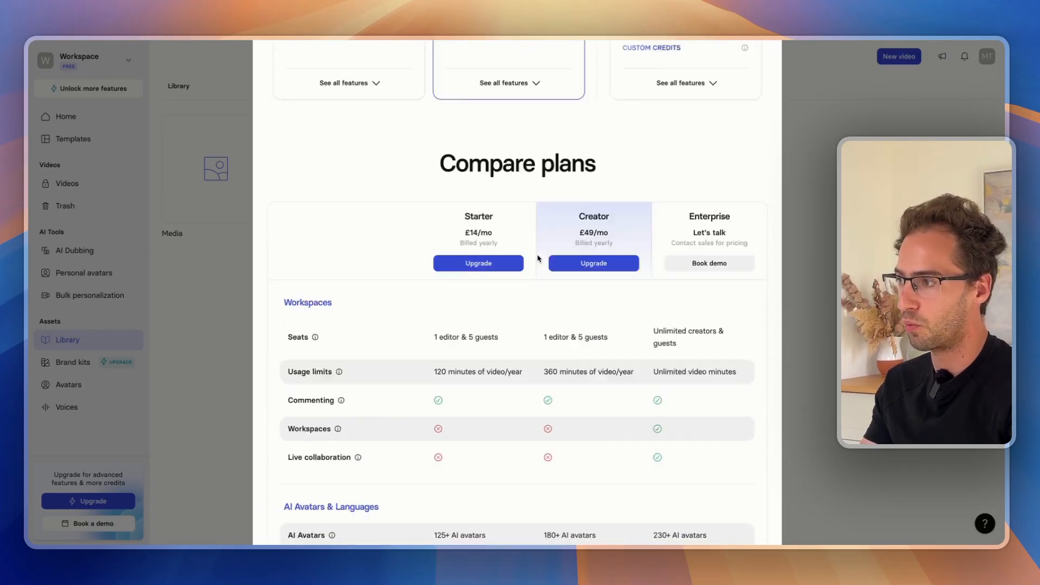
scroll(538, 258, "up", 10)
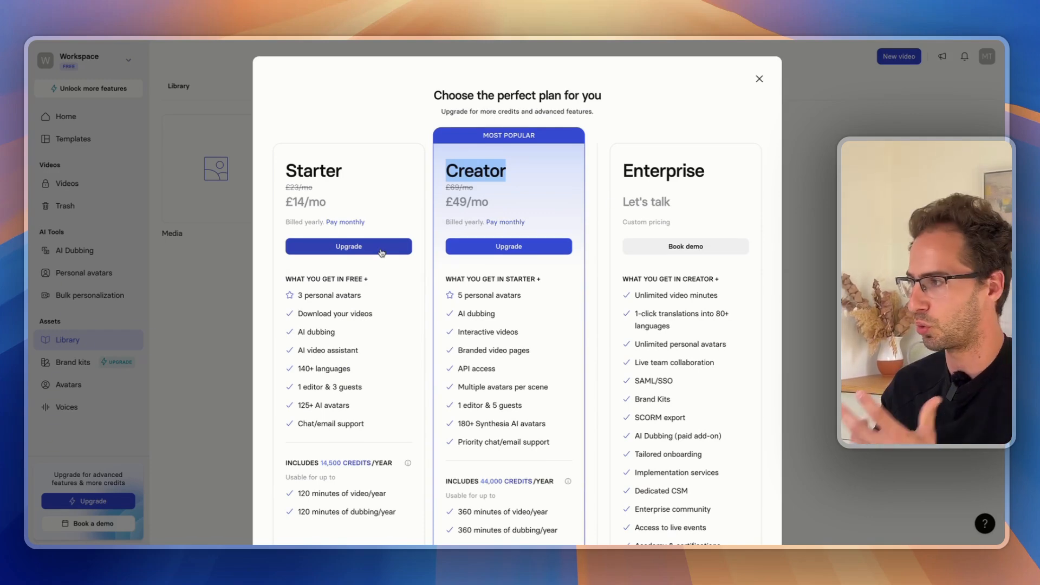
left_click(382, 253)
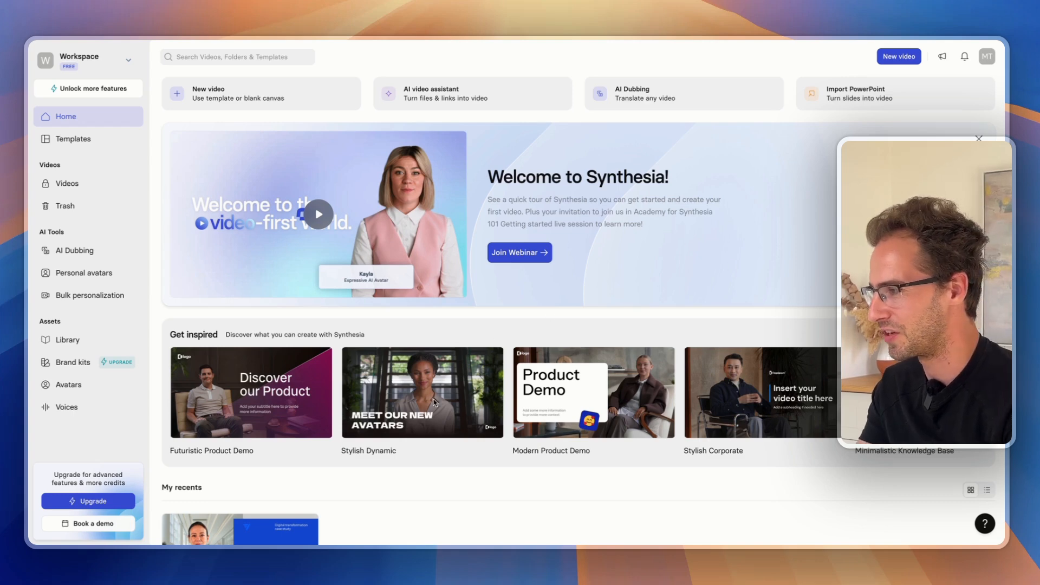
Start creating a personal avatar and pause its overview video.
scroll(433, 402, "down", 3)
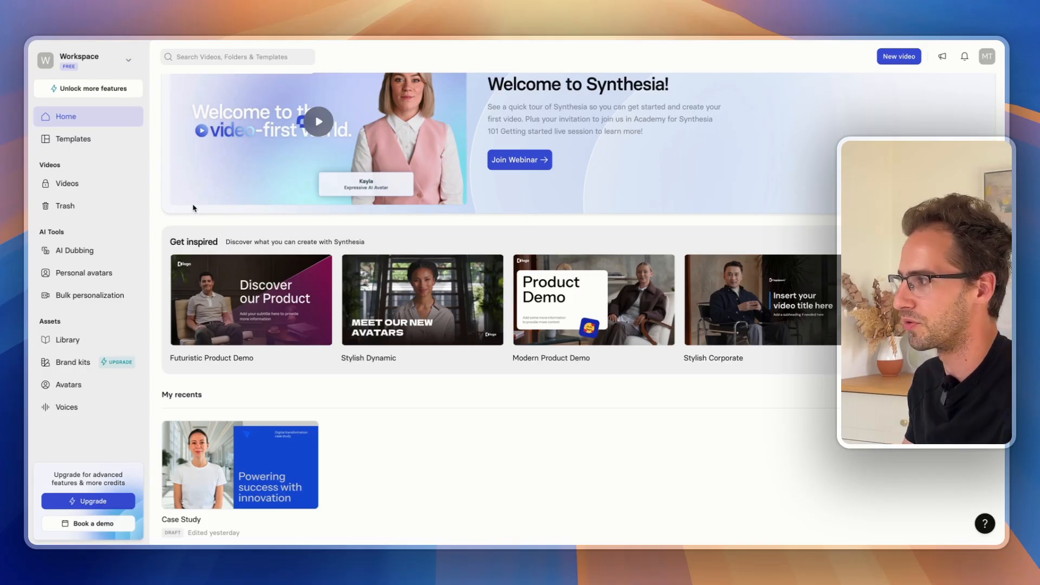
left_click(91, 275)
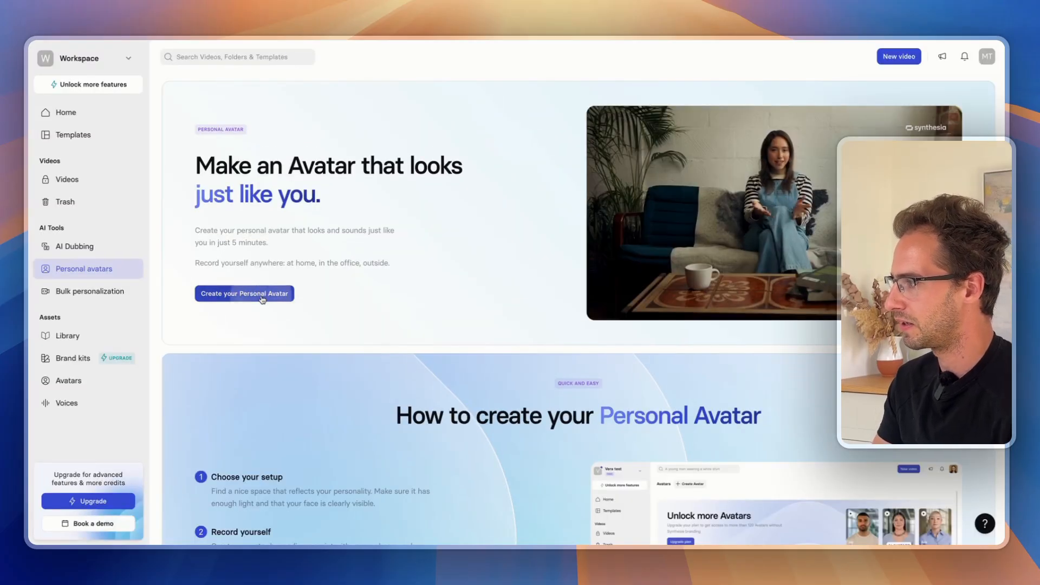
left_click(261, 295)
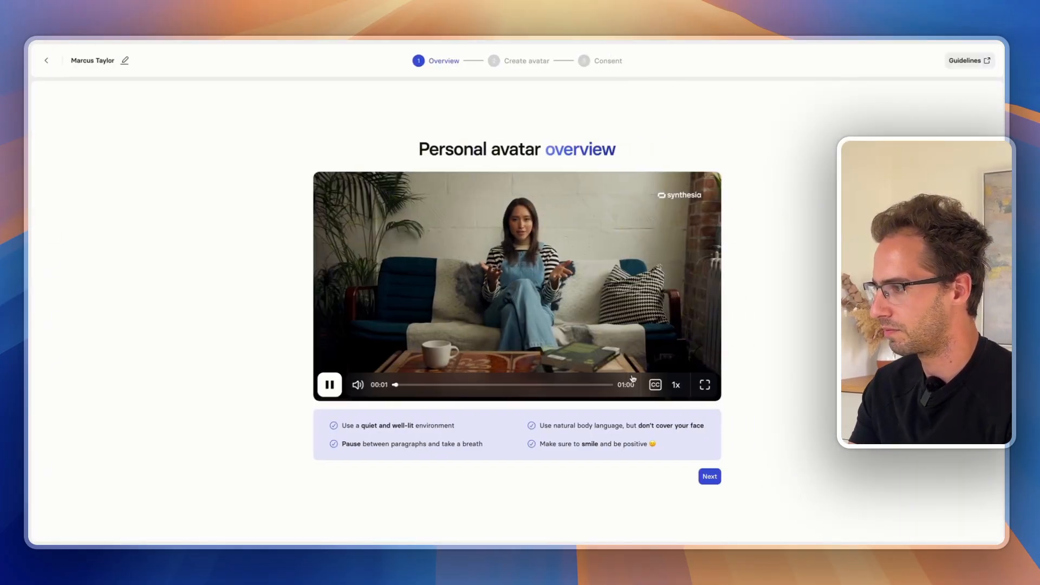
left_click(330, 385)
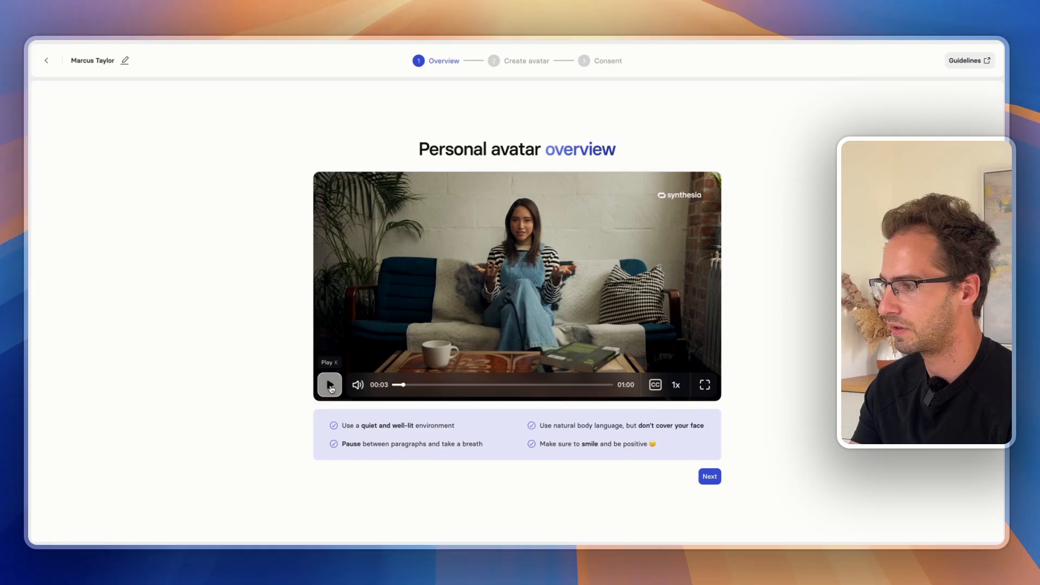
Choose to record the personal avatar with the webcam and allow access to the camera and microphone.
left_click(709, 476)
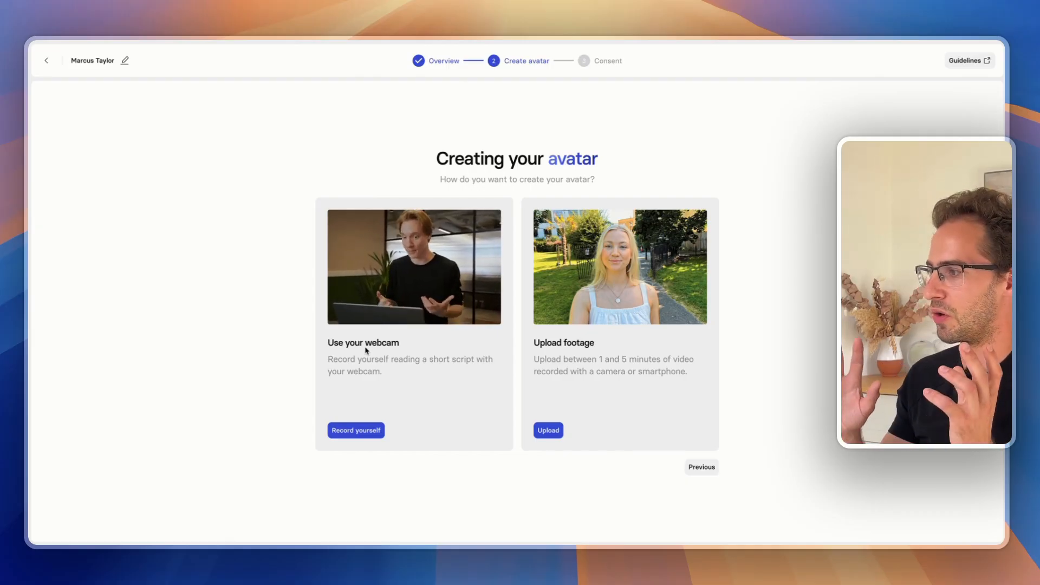
left_click(356, 432)
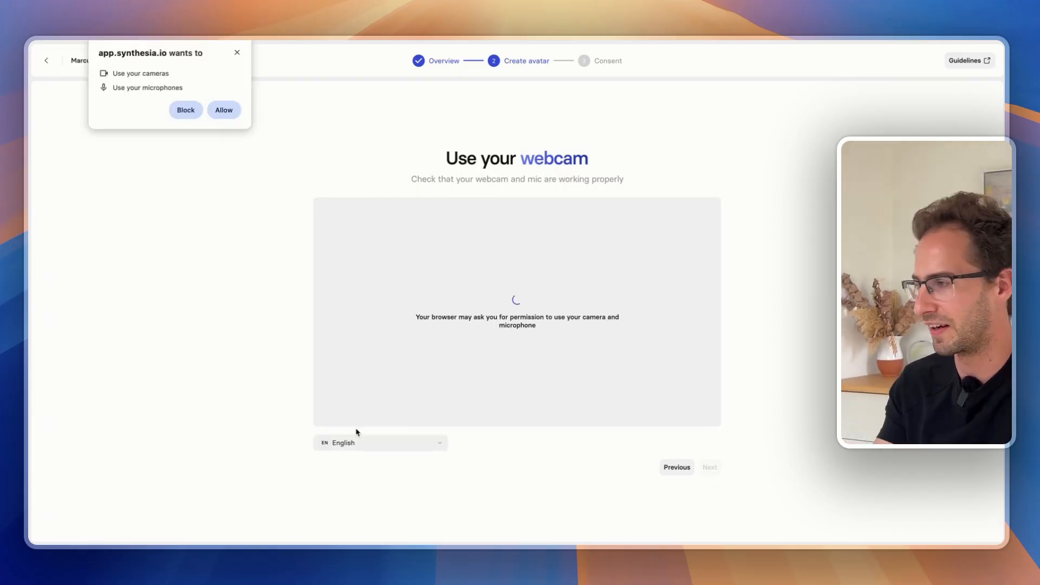
left_click(222, 112)
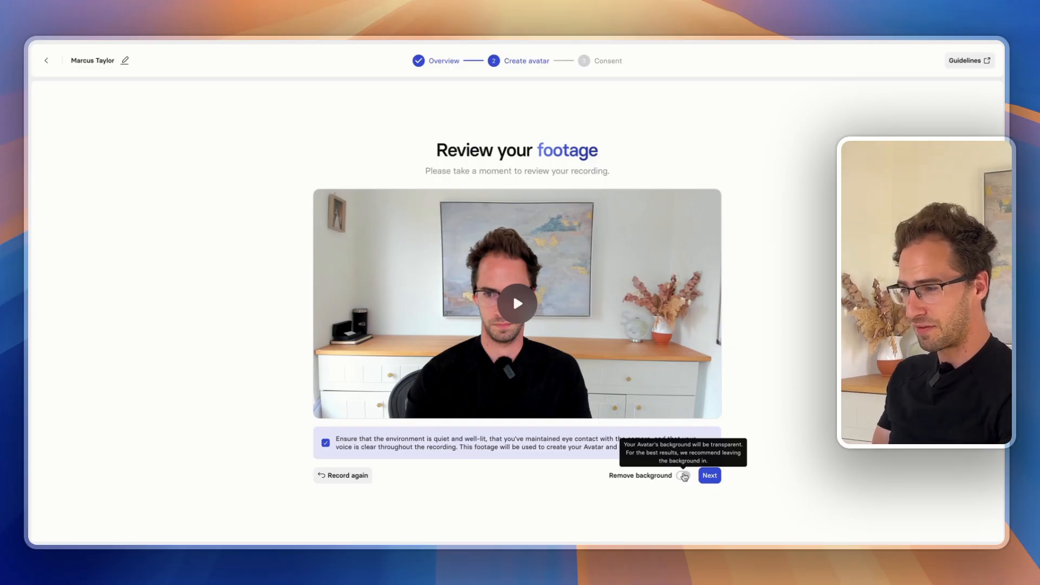
Turn on background removal for the recorded avatar footage and continue past the review.
left_click(683, 475)
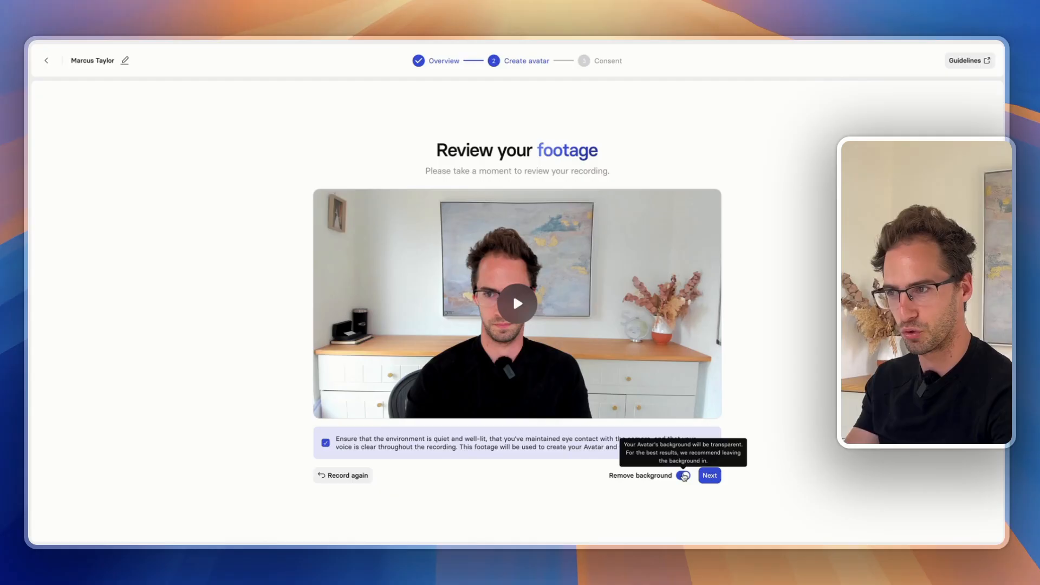
left_click(709, 475)
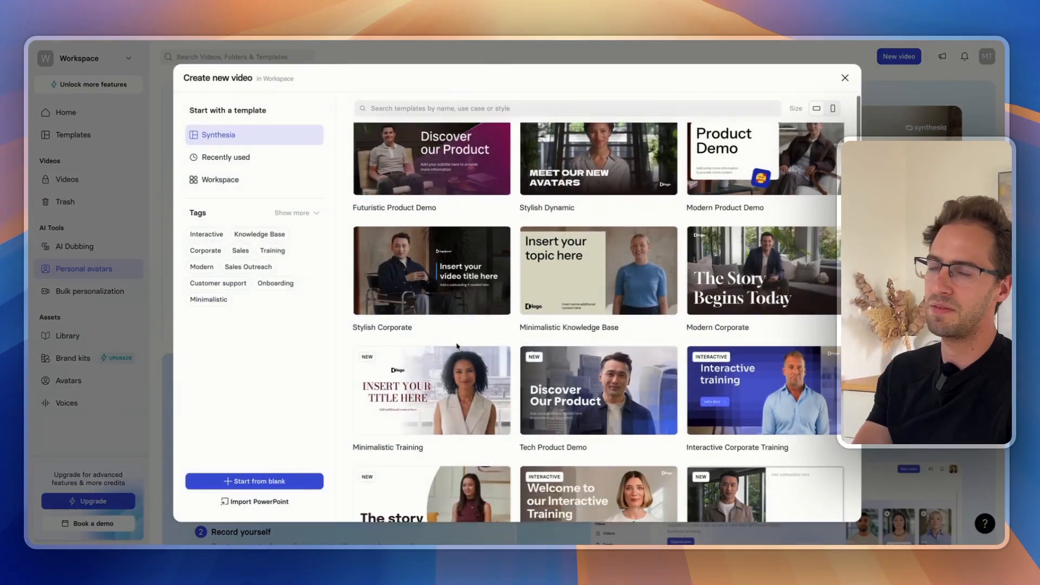
Browse the video templates and create a new video from the Stylish Dynamic template.
scroll(456, 346, "down", 2)
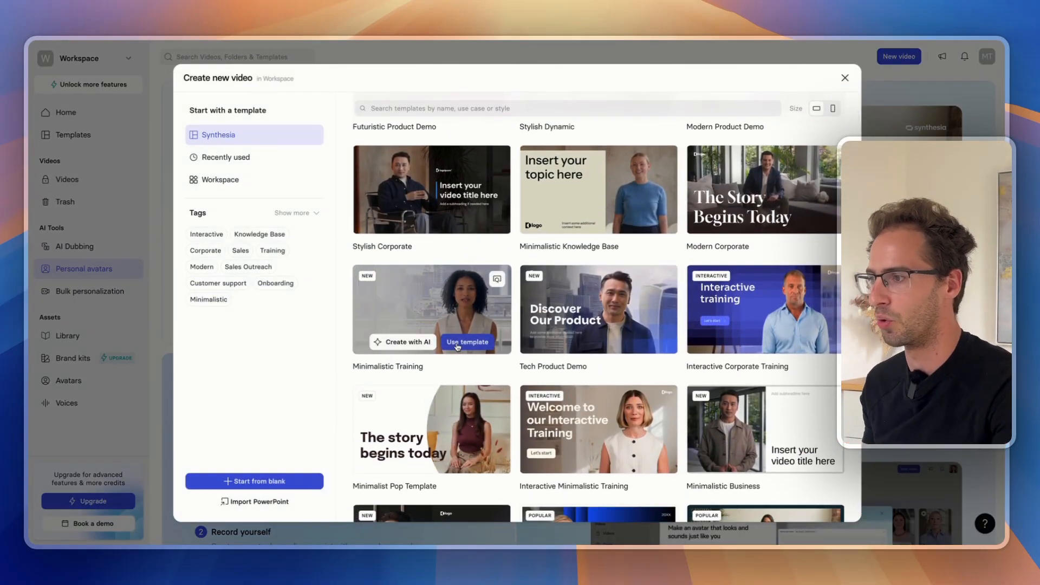
scroll(526, 287, "down", 6)
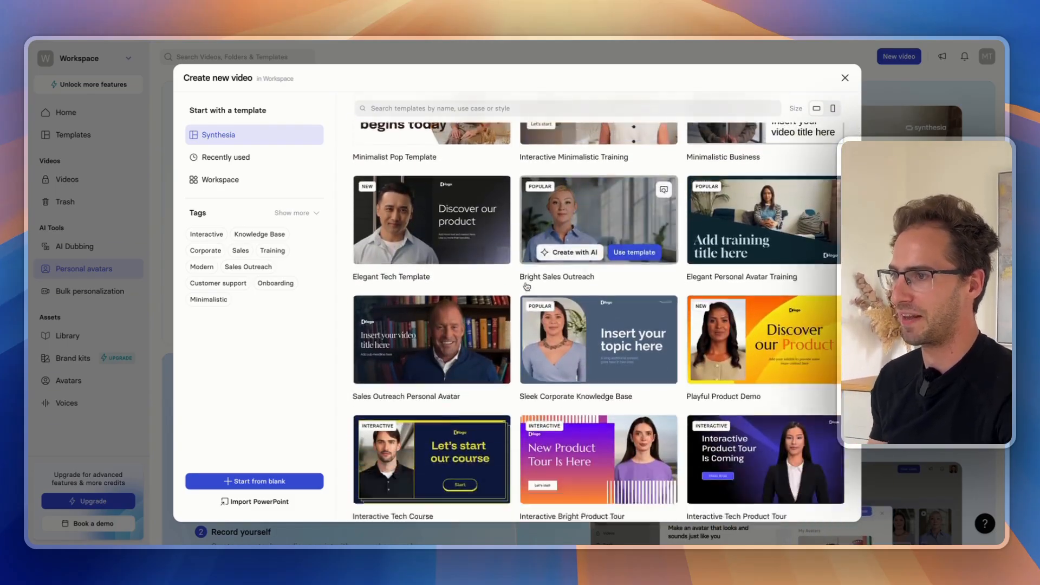
scroll(527, 286, "down", 4)
scroll(691, 281, "down", 4)
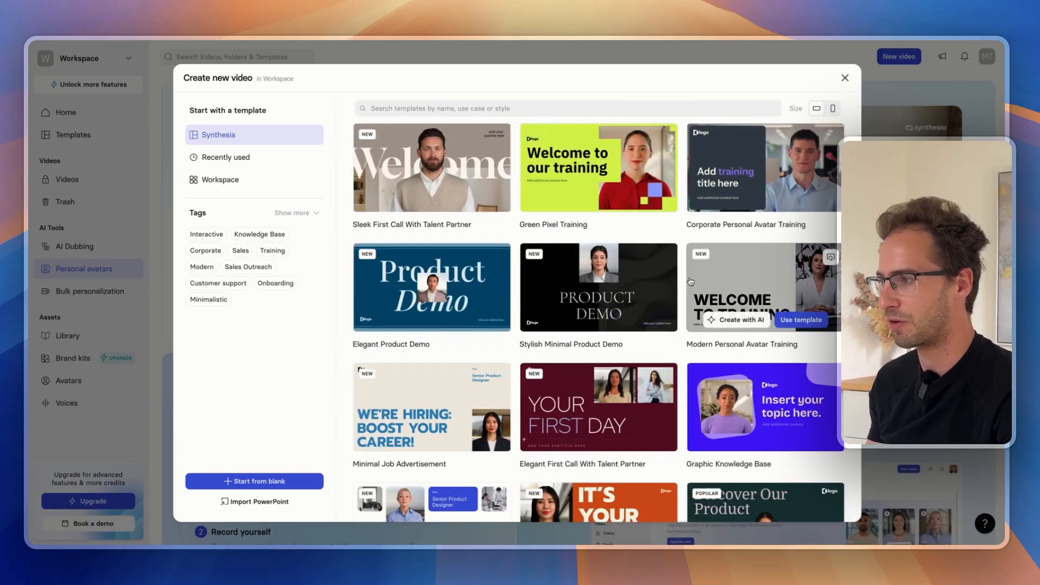
scroll(691, 281, "up", 8)
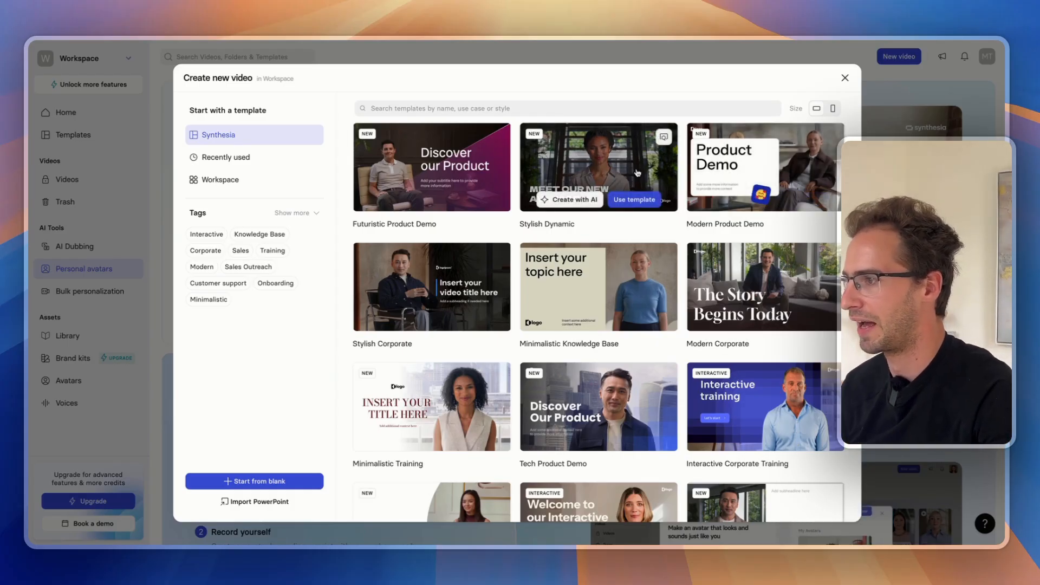
left_click(635, 199)
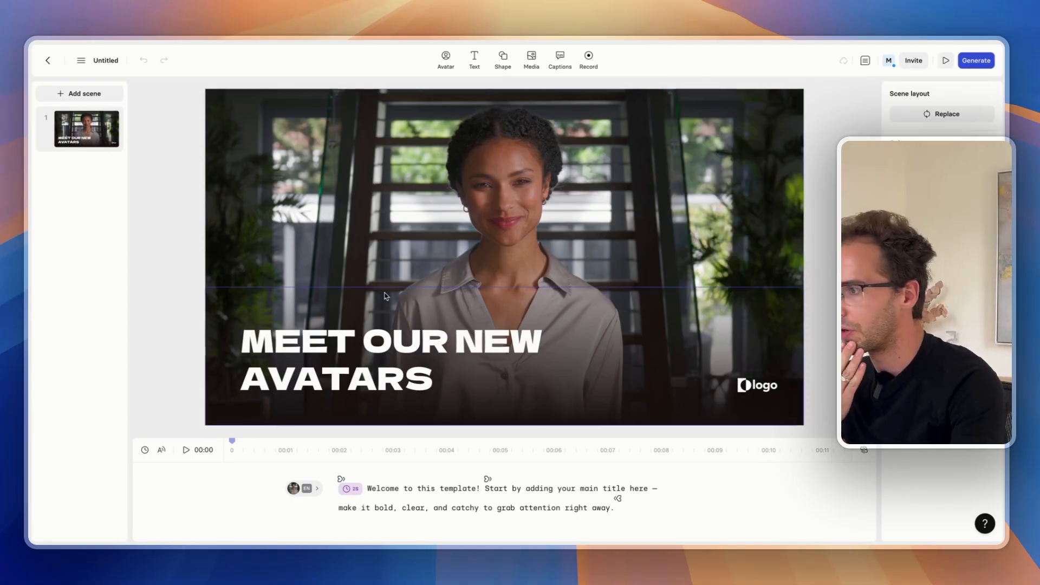
Examine the avatars available for the scene, including the EXPRESS-2 ones, and close the avatar list.
left_click(445, 58)
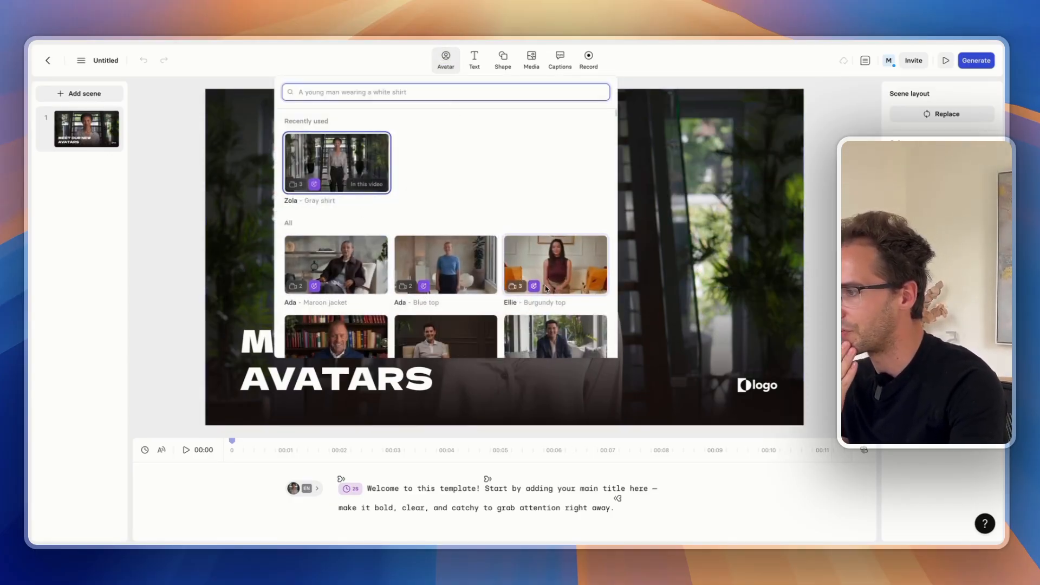
mouse_move(535, 288)
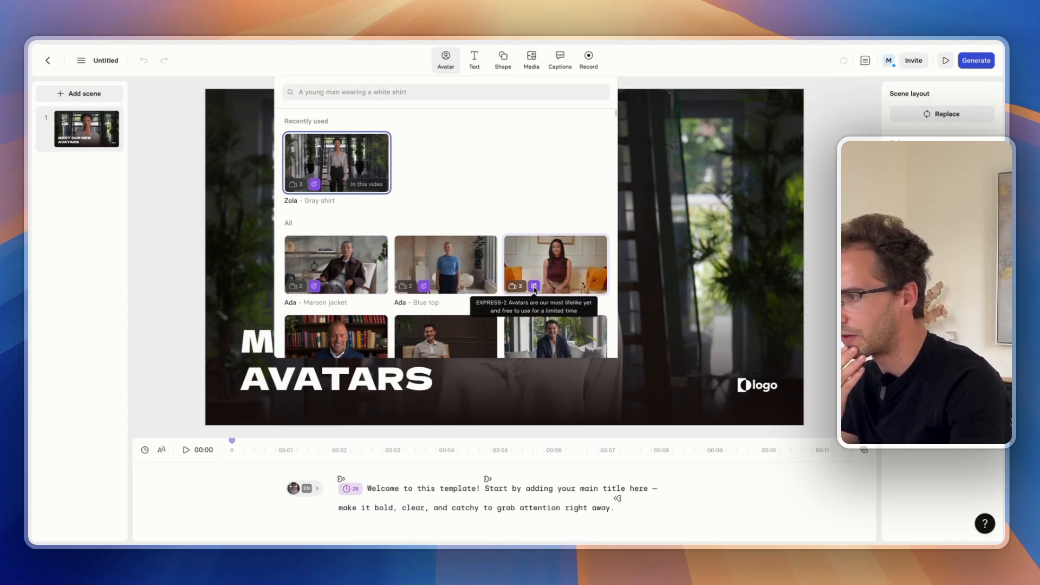
scroll(530, 224, "down", 10)
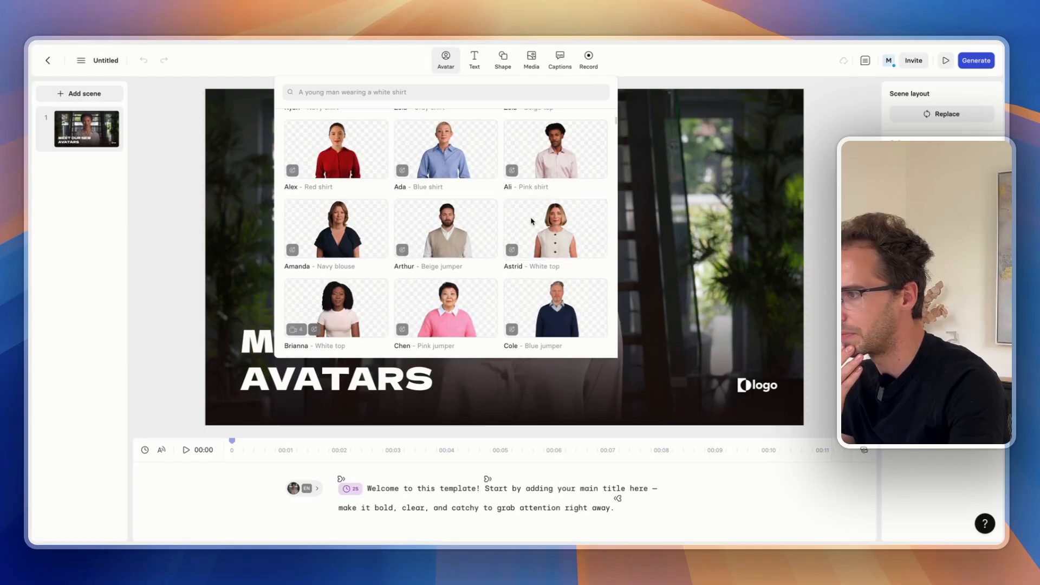
scroll(531, 220, "up", 10)
scroll(531, 222, "down", 8)
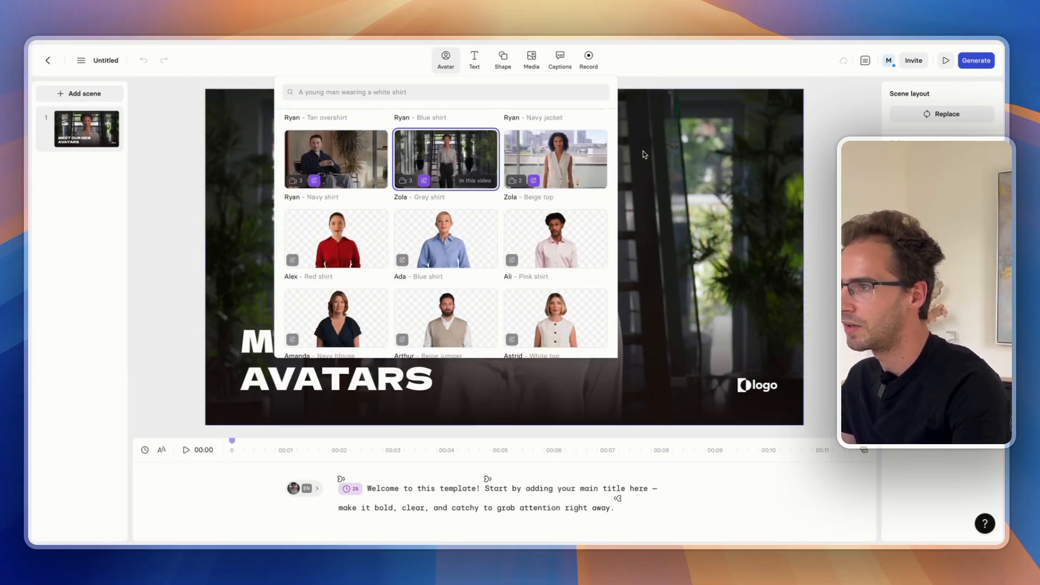
left_click(670, 115)
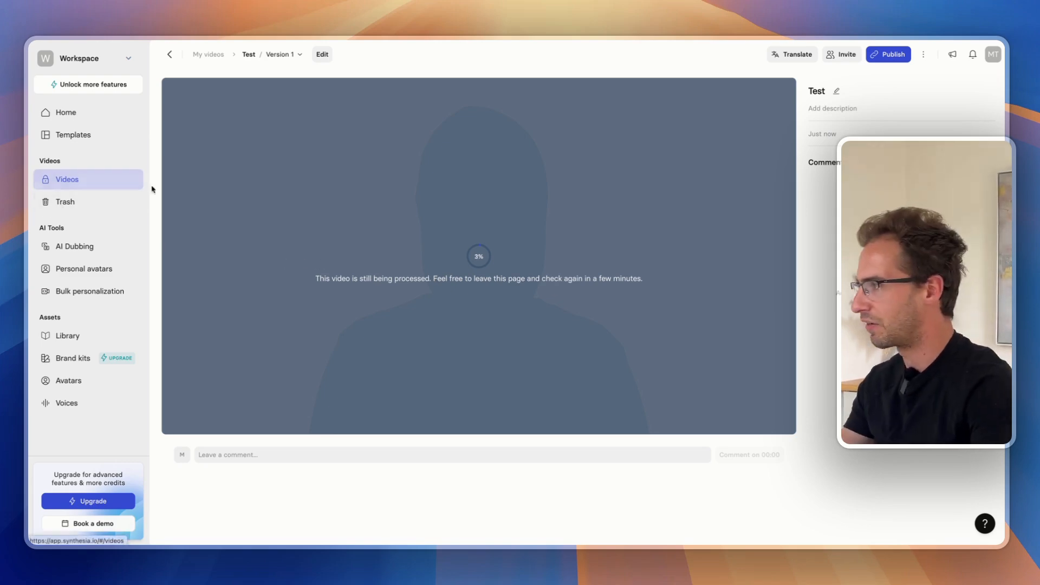
View the AI Dubbing upload and translation options, and close them.
left_click(83, 251)
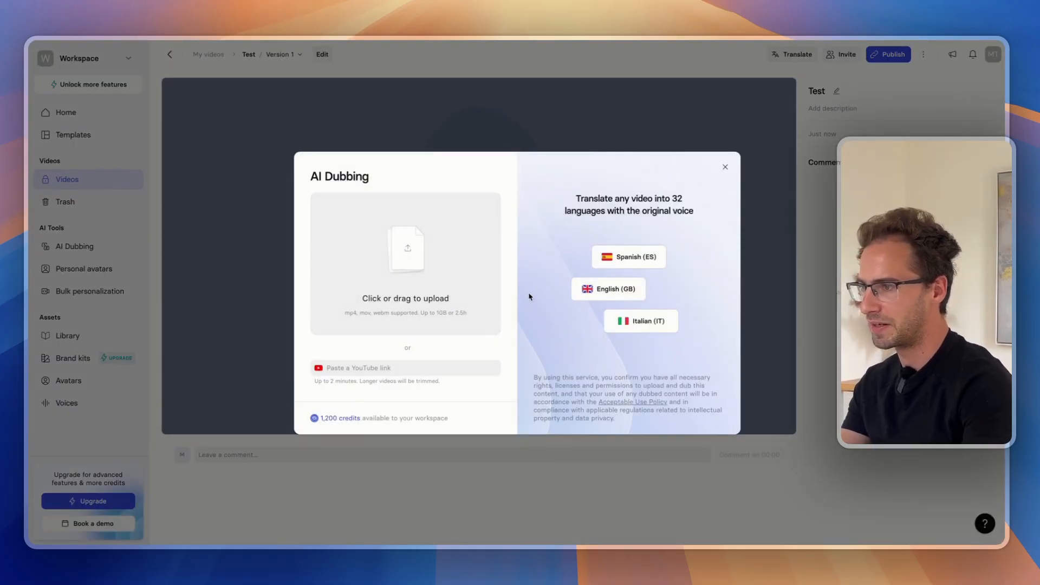
left_click(273, 293)
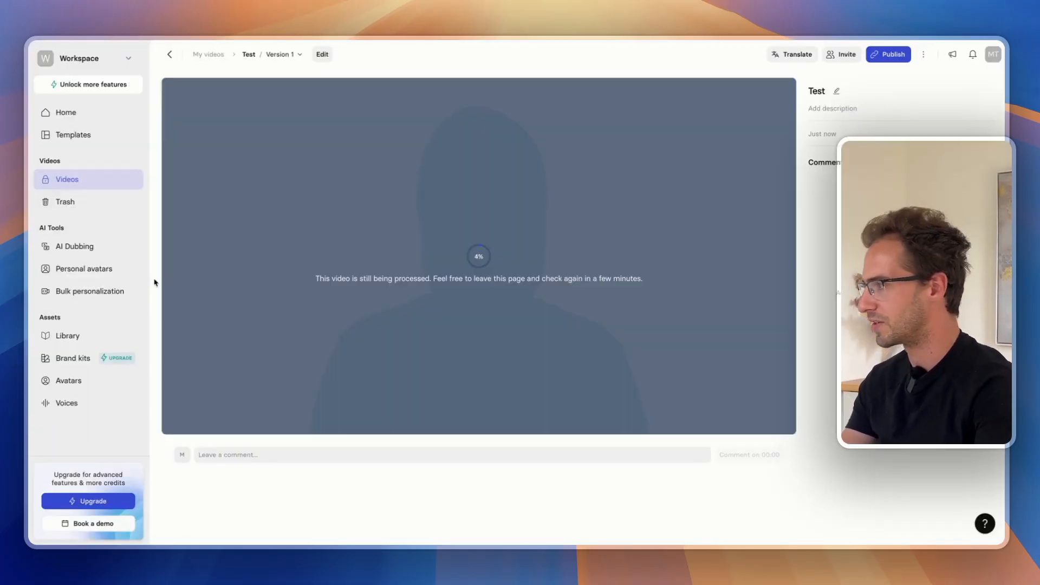
Preview the name variables in the bulk personalization templates and return to the Test video.
left_click(102, 291)
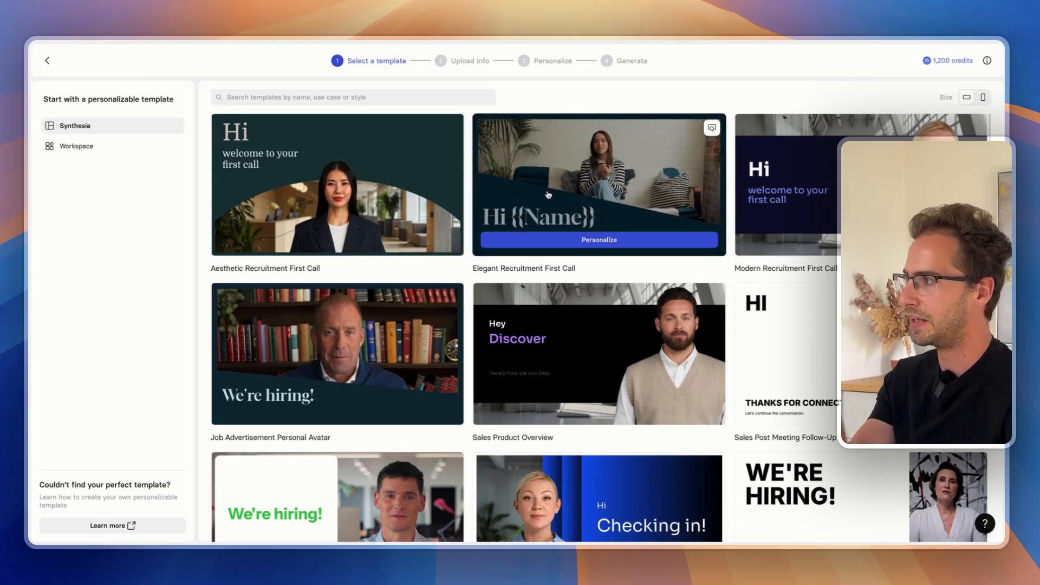
mouse_move(266, 205)
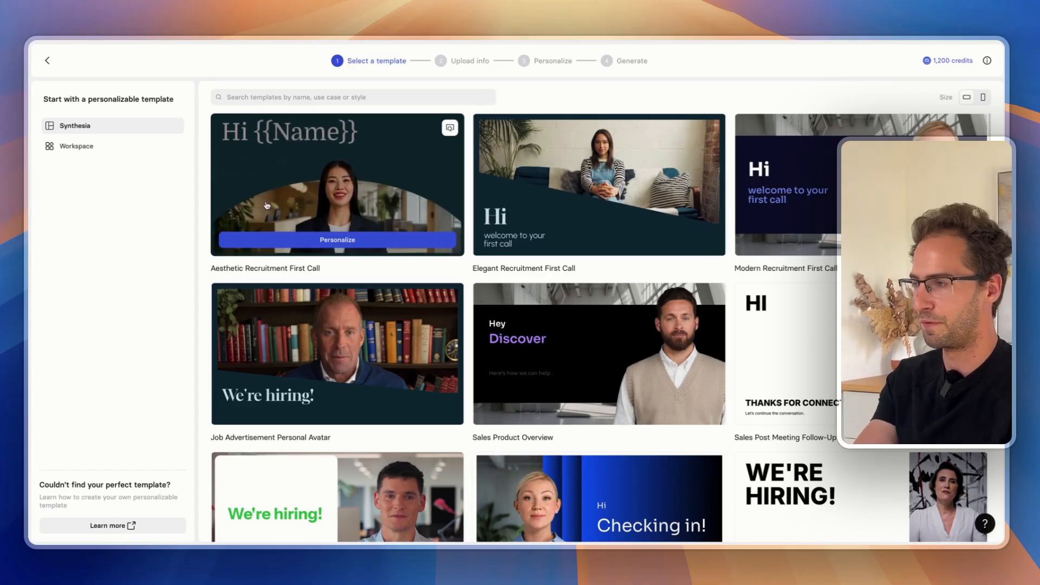
mouse_move(233, 287)
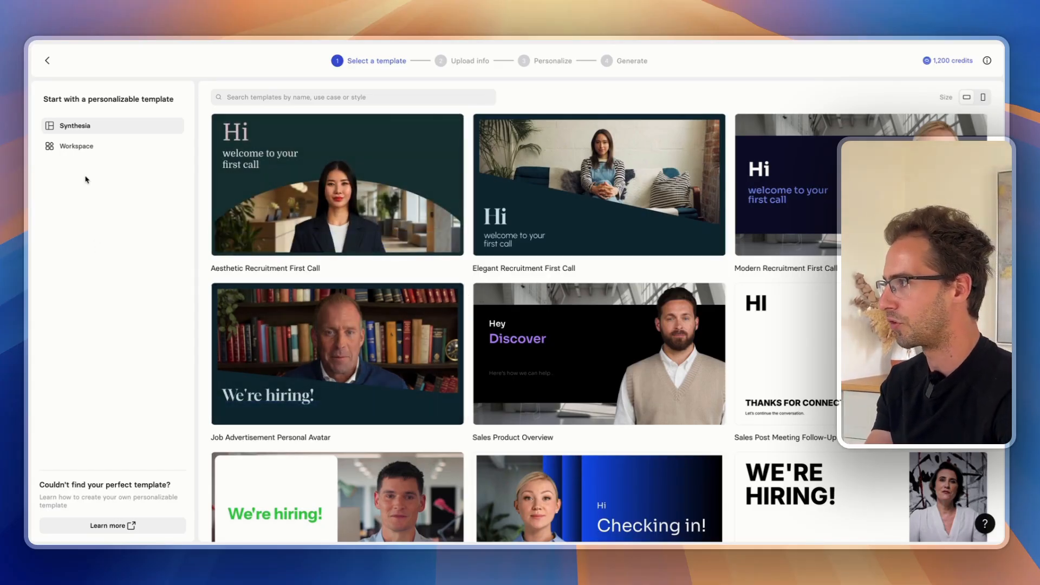
left_click(50, 64)
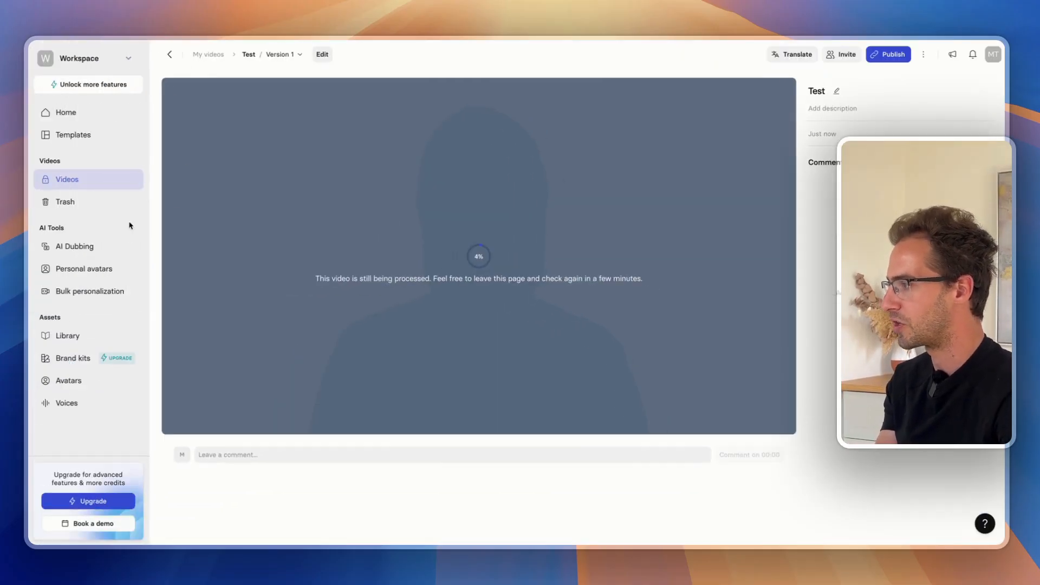
View the asset library and the brand kit upgrade offer, and close the offer.
left_click(80, 335)
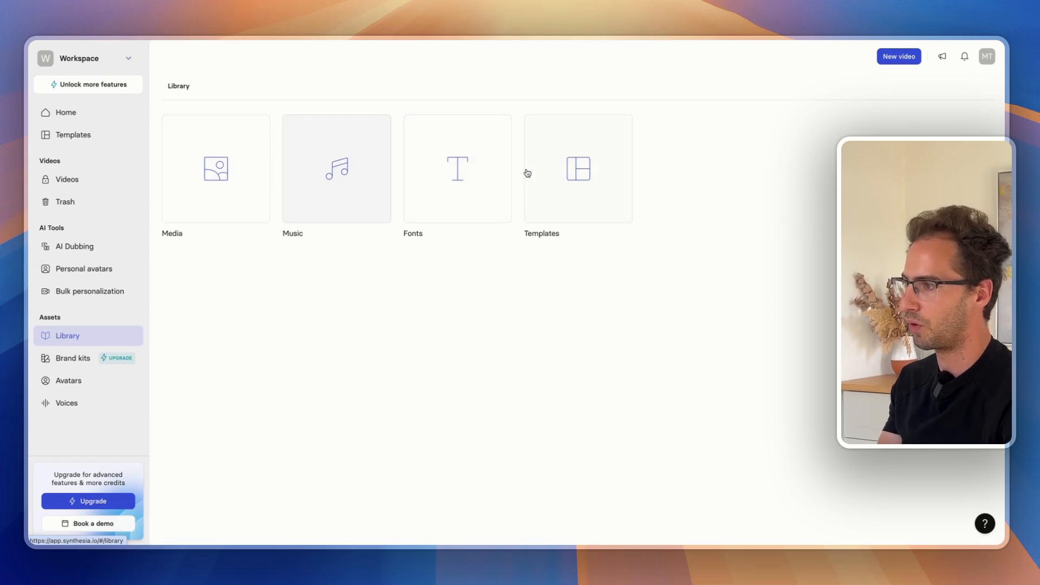
left_click(72, 358)
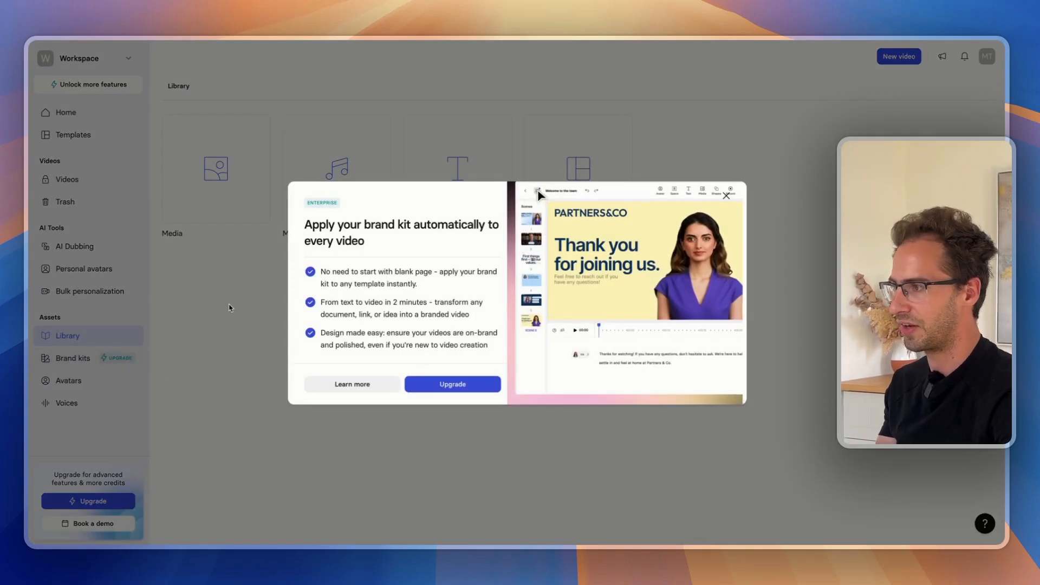
left_click(261, 372)
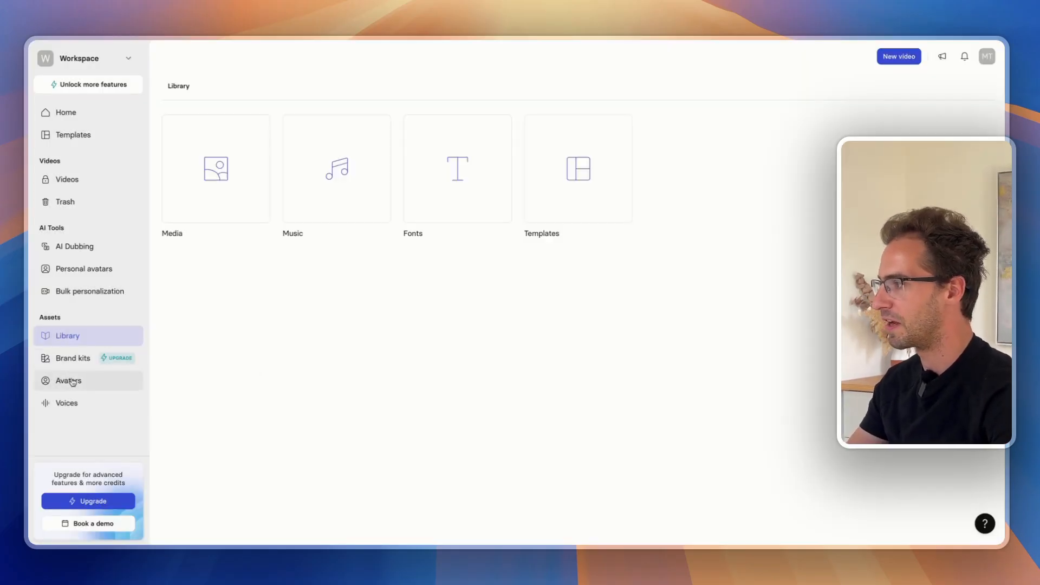
Try to create a new cloned voice and open the plan comparison from the locked feature notice.
left_click(67, 402)
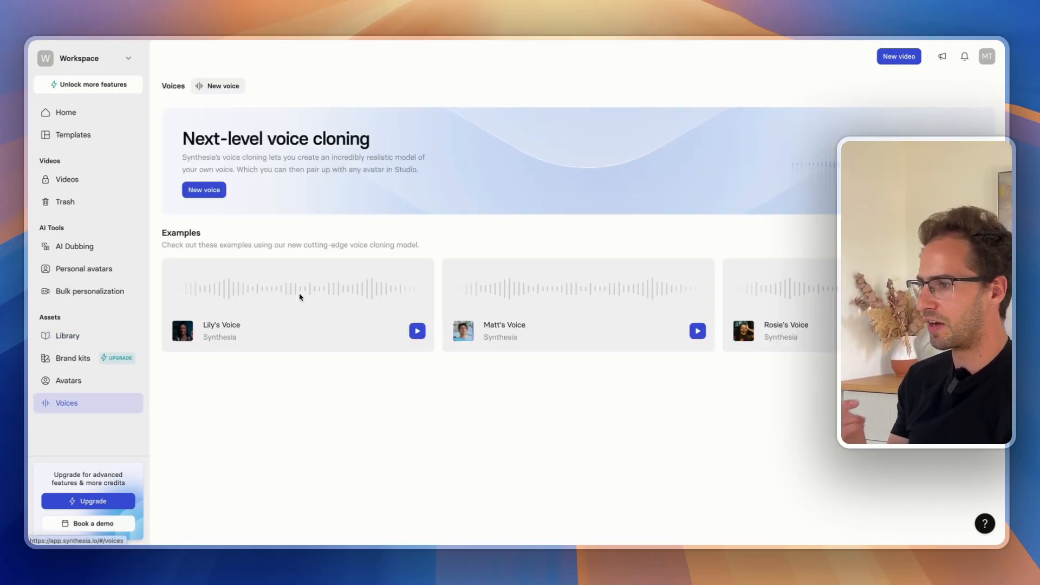
left_click(208, 190)
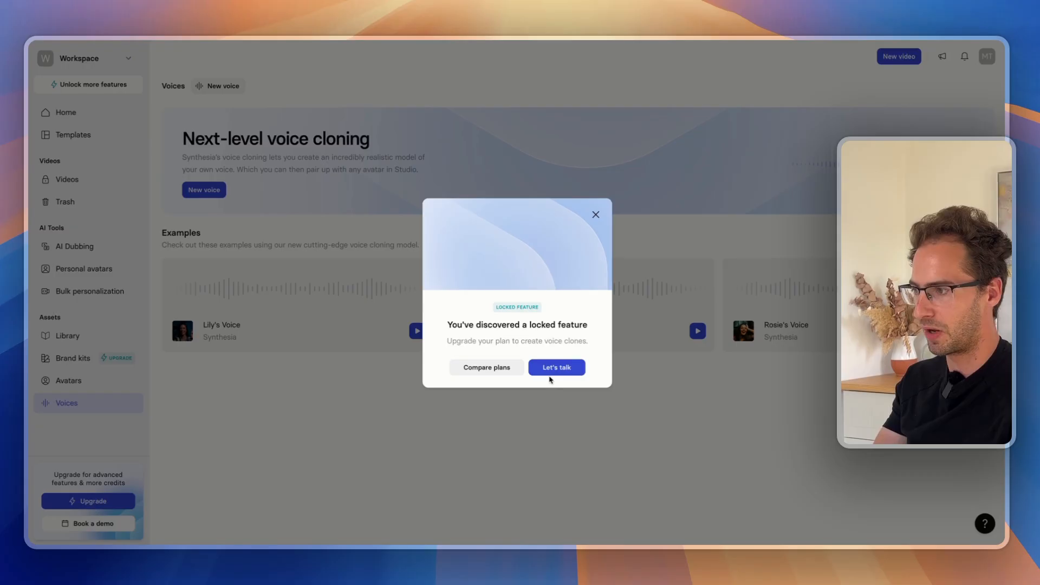
left_click(496, 372)
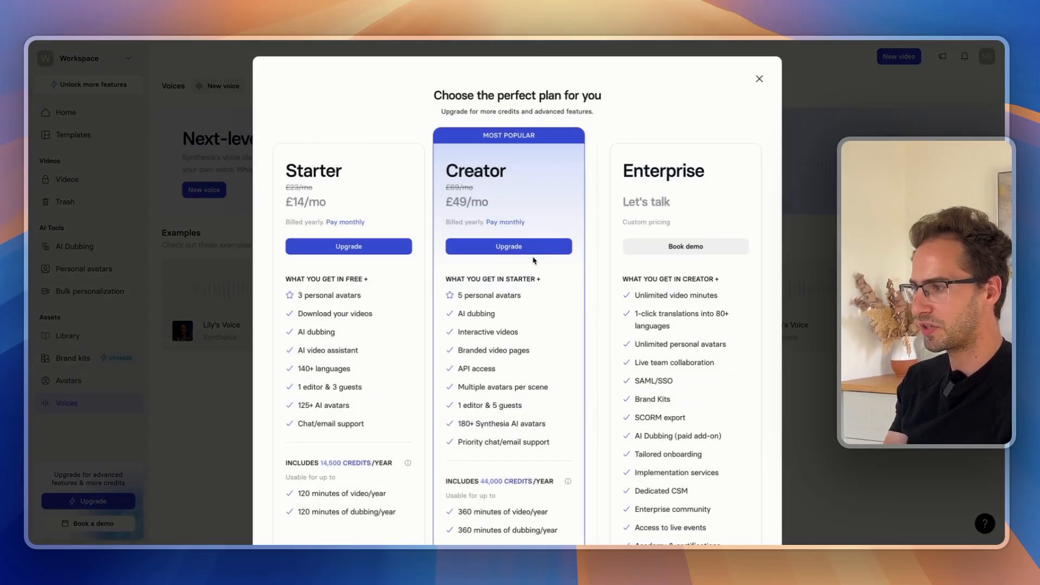
Examine the Starter, Creator and Enterprise plan features, including the full feature comparison, and close the plans.
scroll(534, 261, "down", 4)
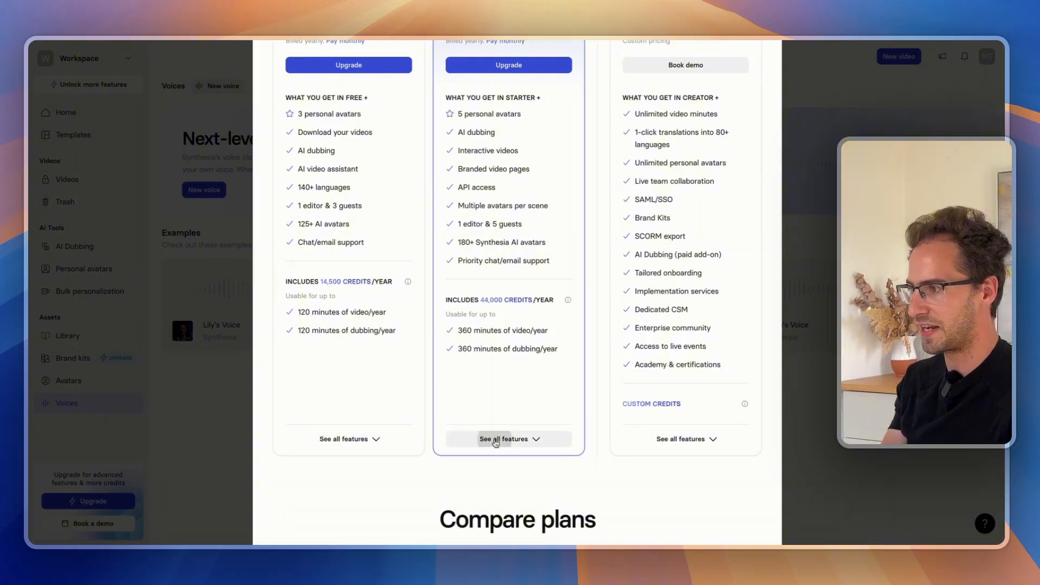
left_click(495, 439)
scroll(621, 260, "down", 6)
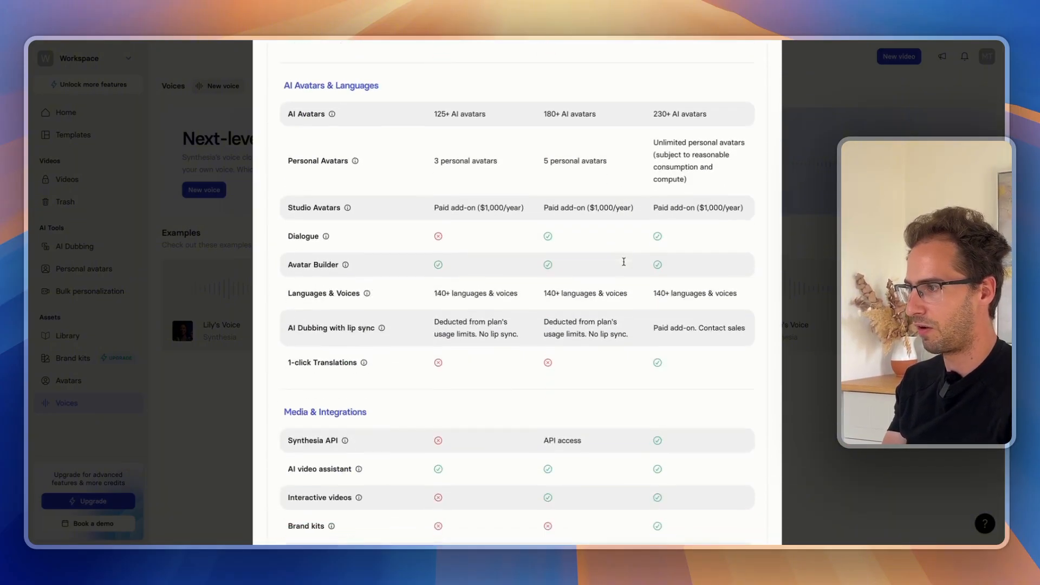
scroll(623, 261, "down", 6)
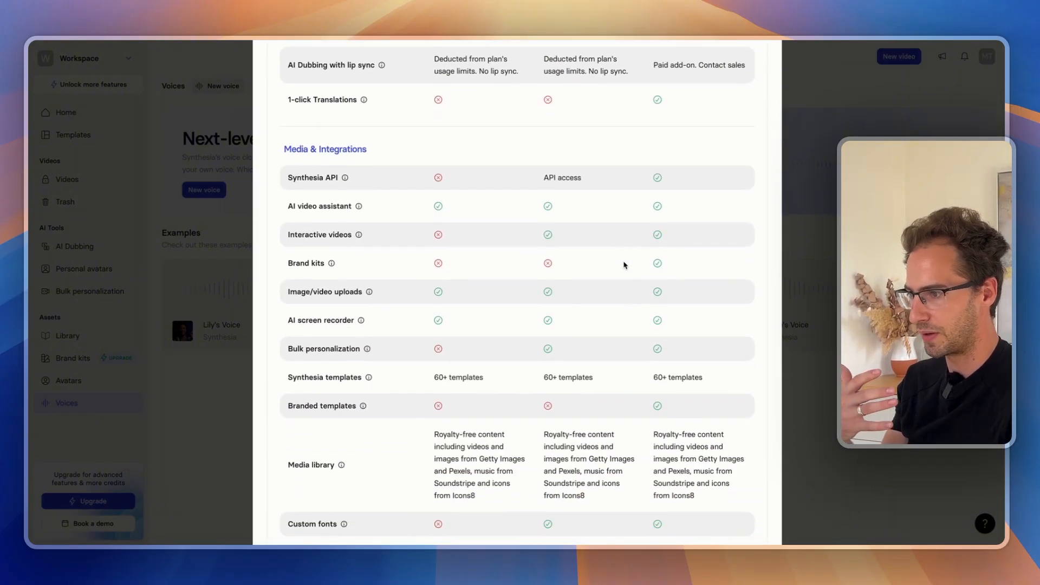
scroll(625, 265, "up", 15)
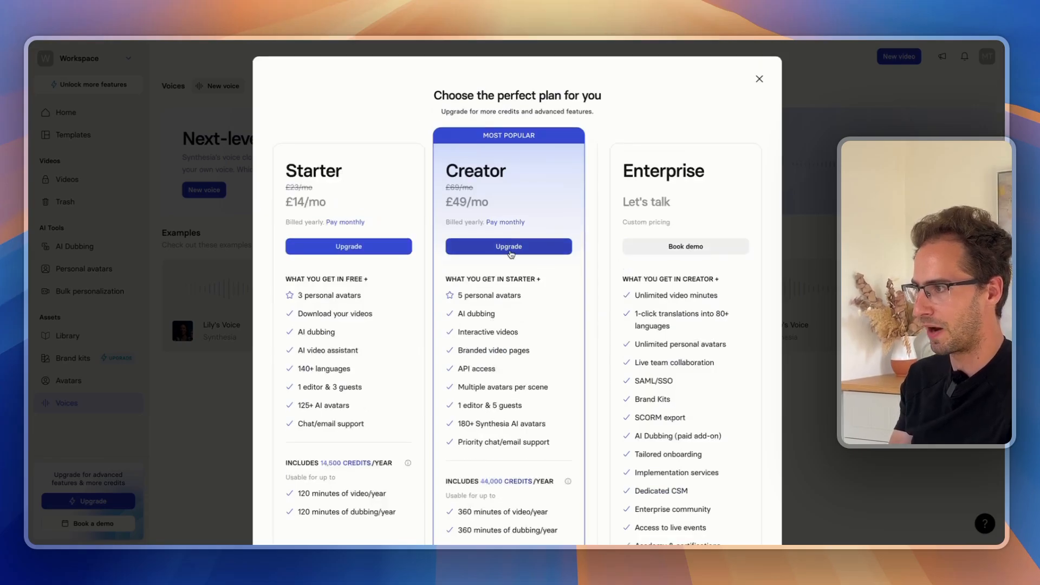
scroll(510, 254, "down", 3)
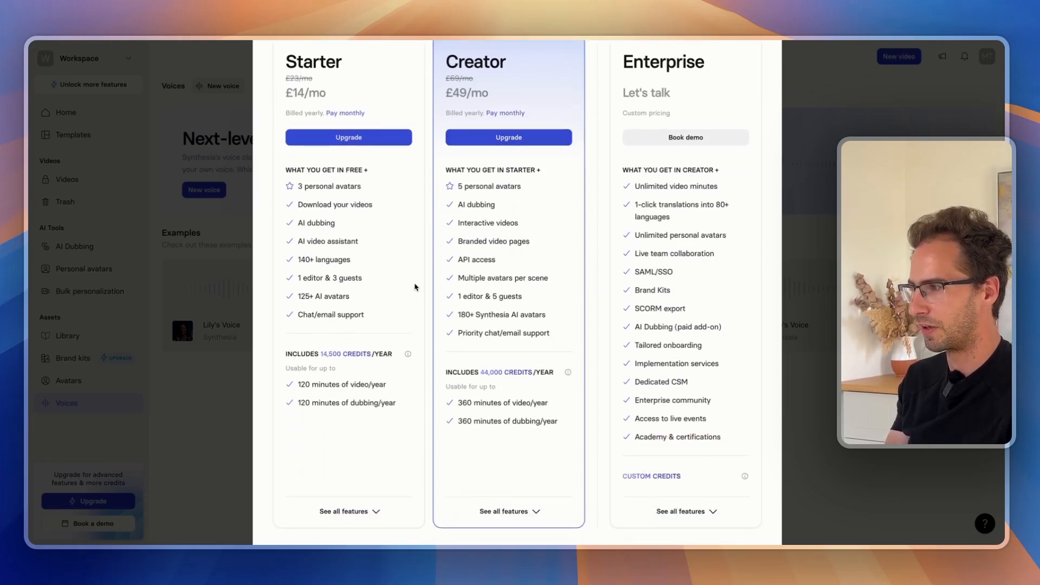
key("Escape")
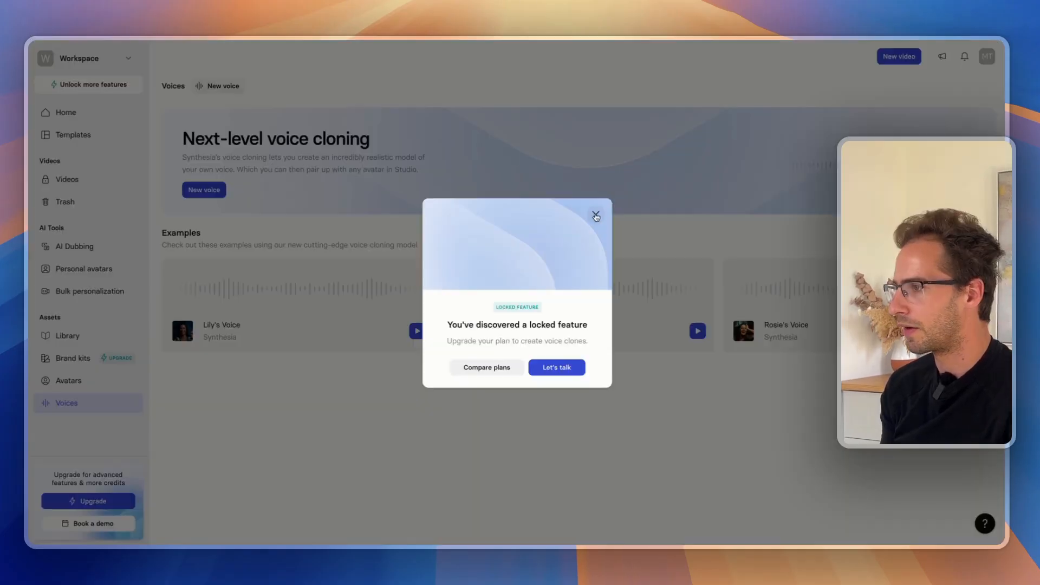
left_click(697, 174)
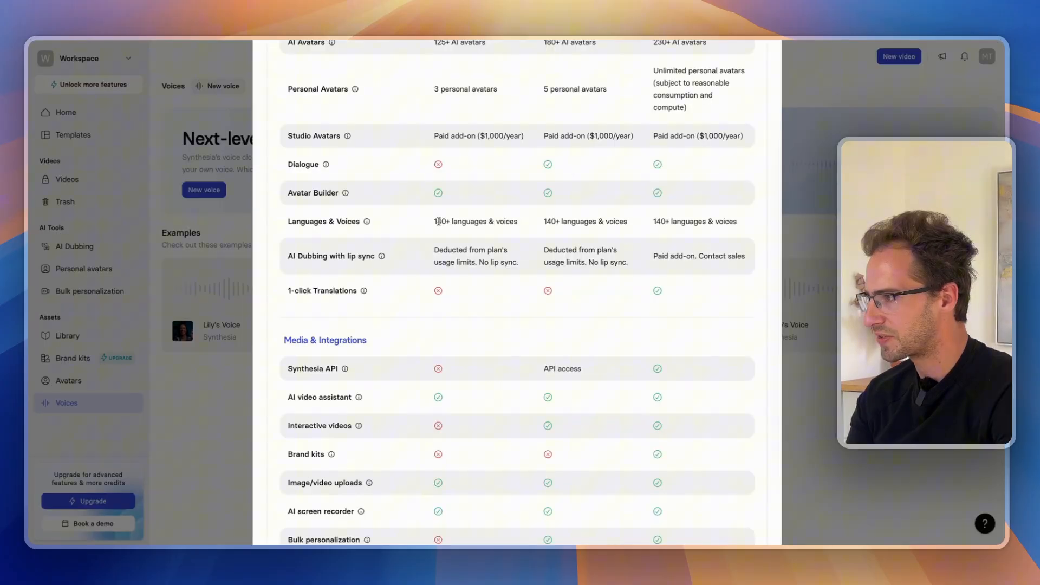
Examine the Languages & Voices allowance and the Media & Integrations features in the plan comparison.
left_click_drag(437, 222, 518, 223)
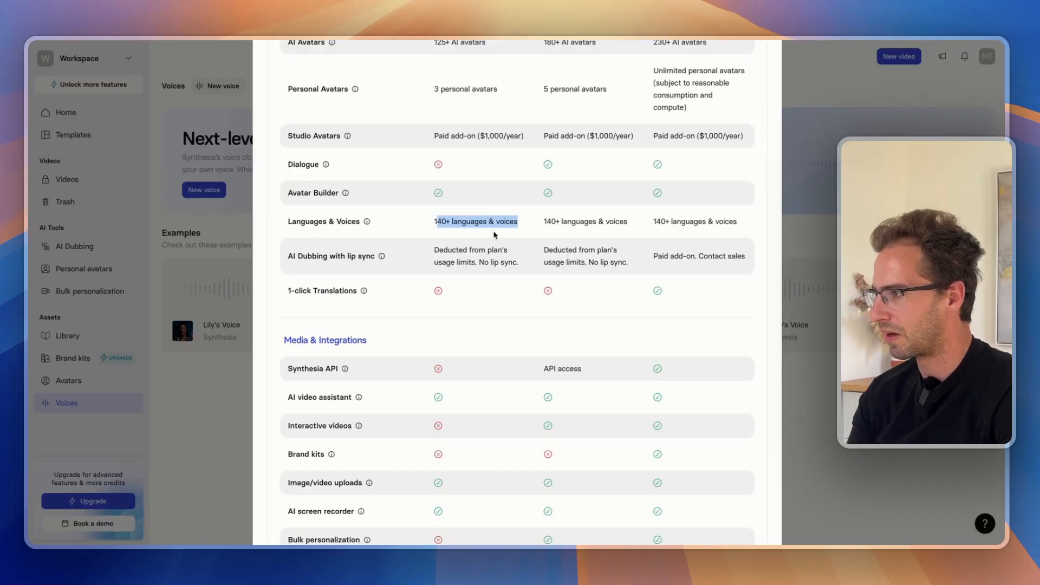
left_click_drag(437, 222, 451, 223)
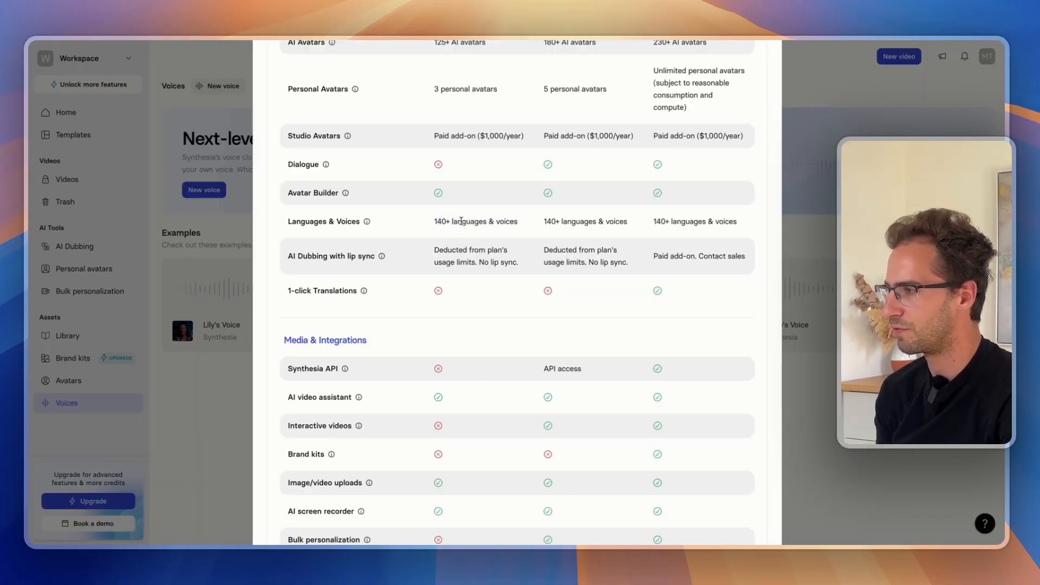
scroll(529, 281, "down", 6)
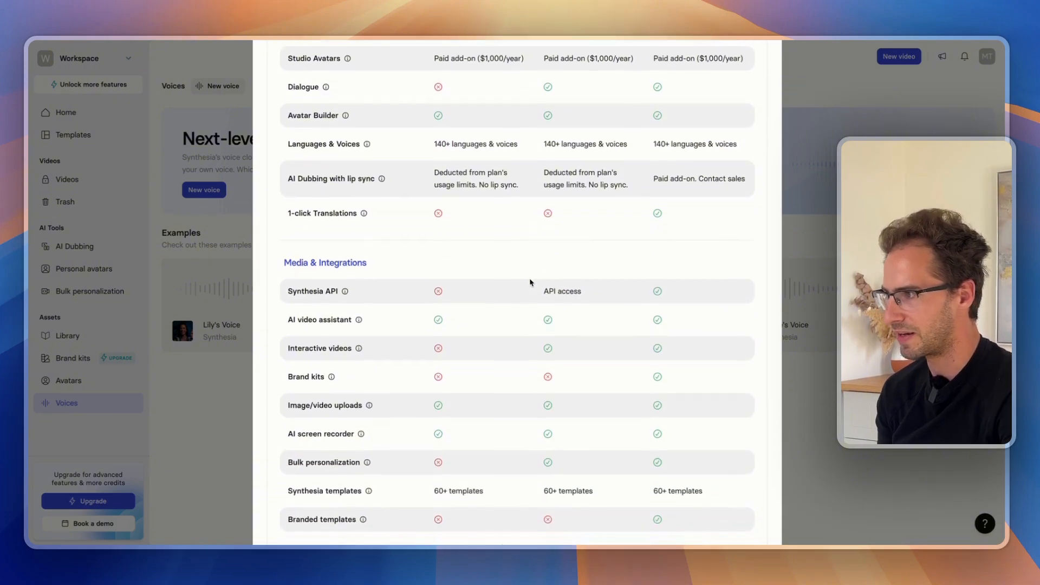
Replace the avatar in the first scene of the Case Study video with Amanda in the navy blouse, placed over the office photo.
left_click(69, 187)
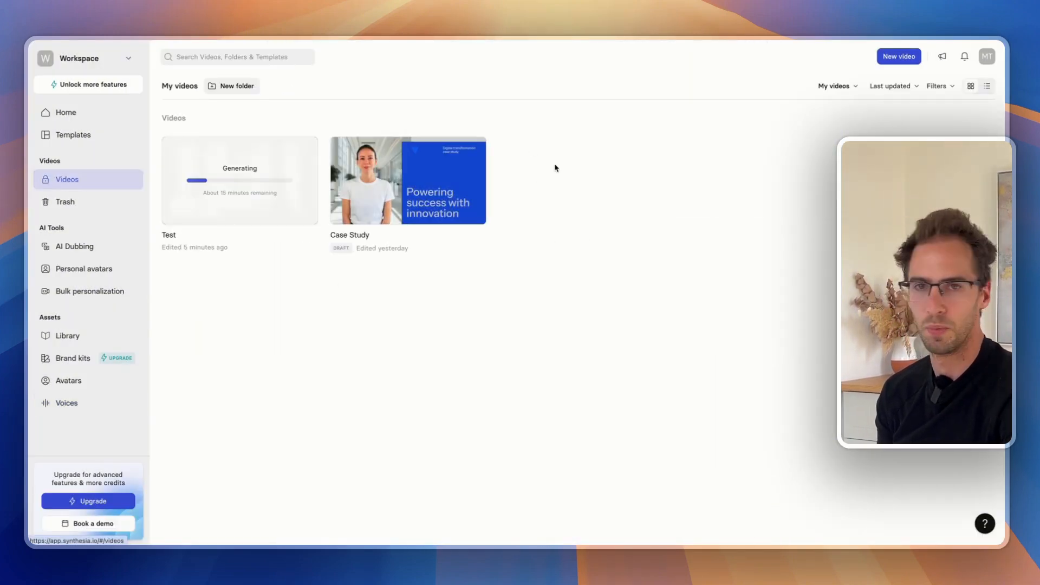
left_click(448, 149)
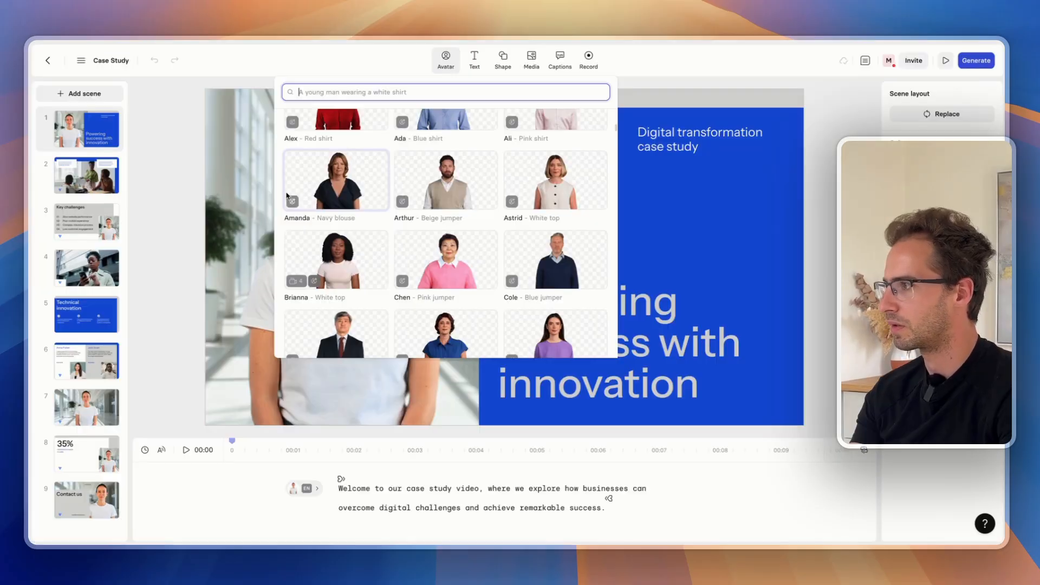
left_click(324, 187)
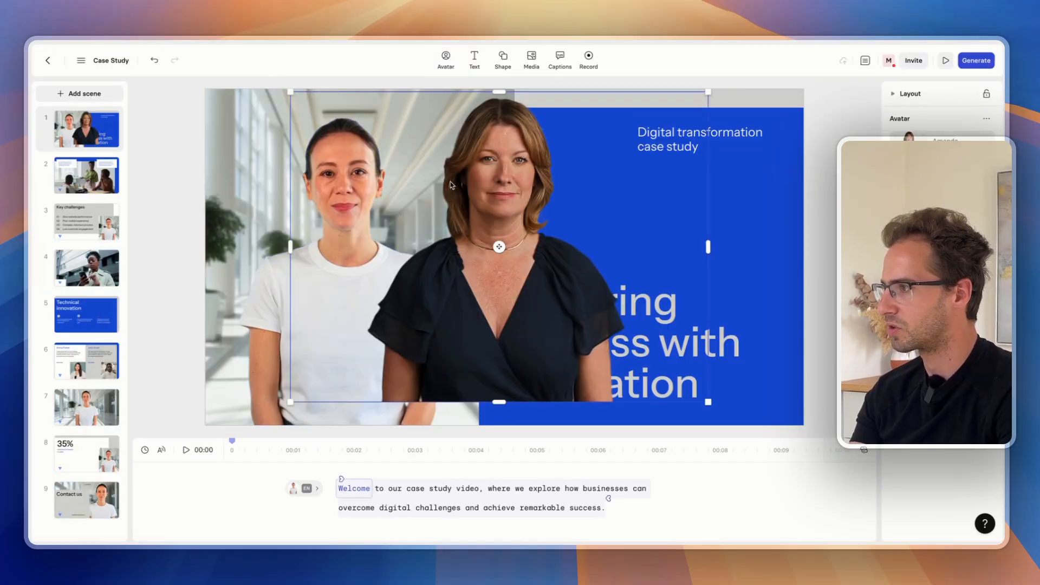
left_click(259, 293)
key("Delete")
left_click_drag(504, 270, 350, 294)
Browse the English voices for the first scene's script and set the voice to Amanda - Professional.
left_click(307, 488)
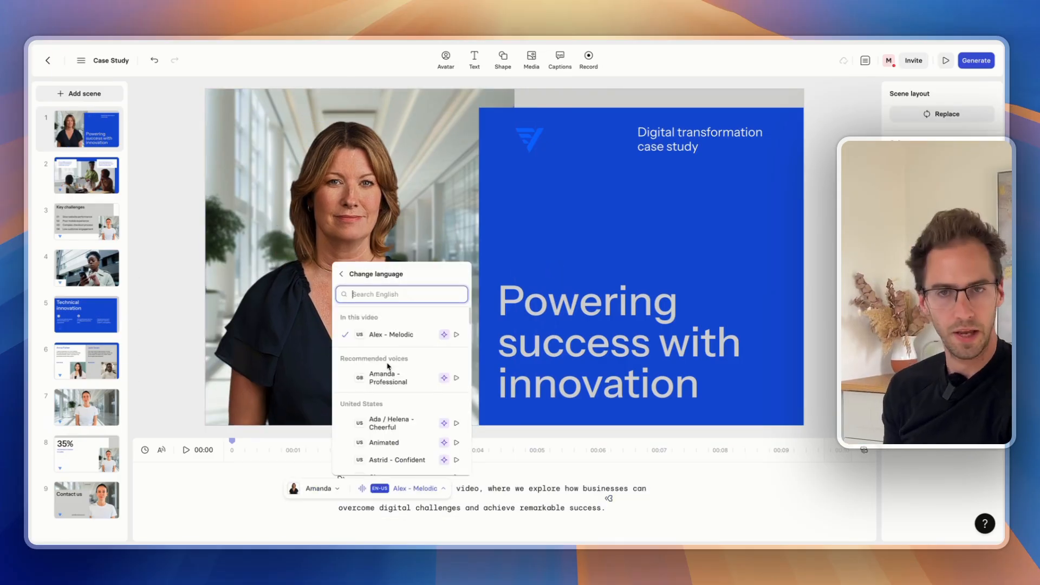
scroll(372, 377, "down", 10)
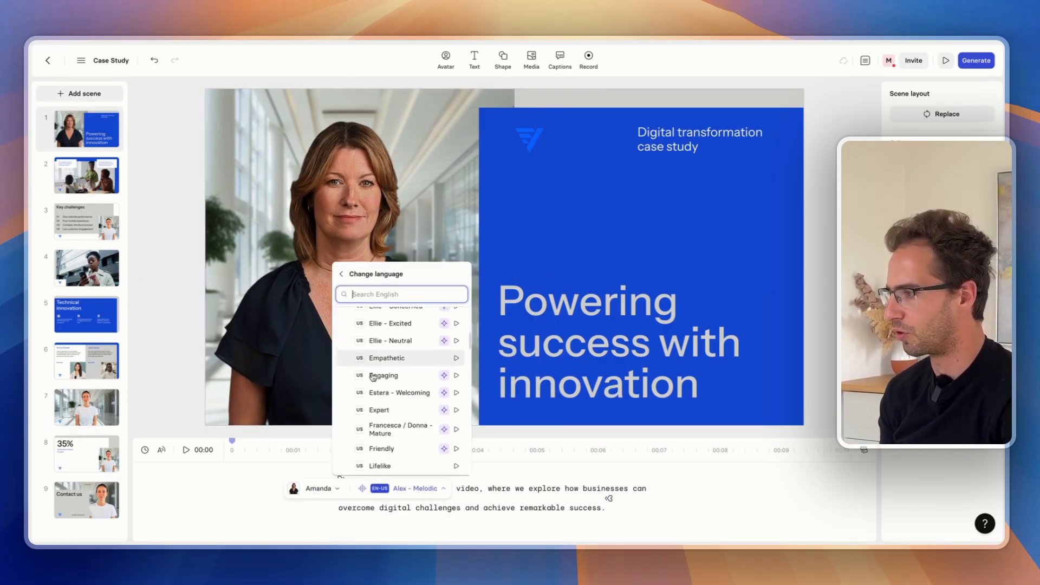
scroll(372, 378, "up", 10)
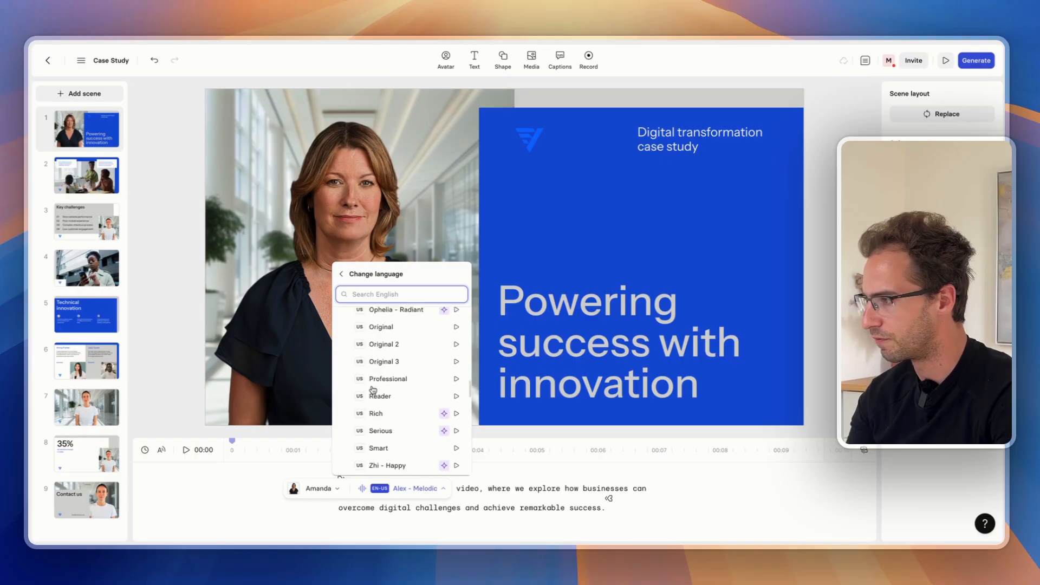
left_click(450, 404)
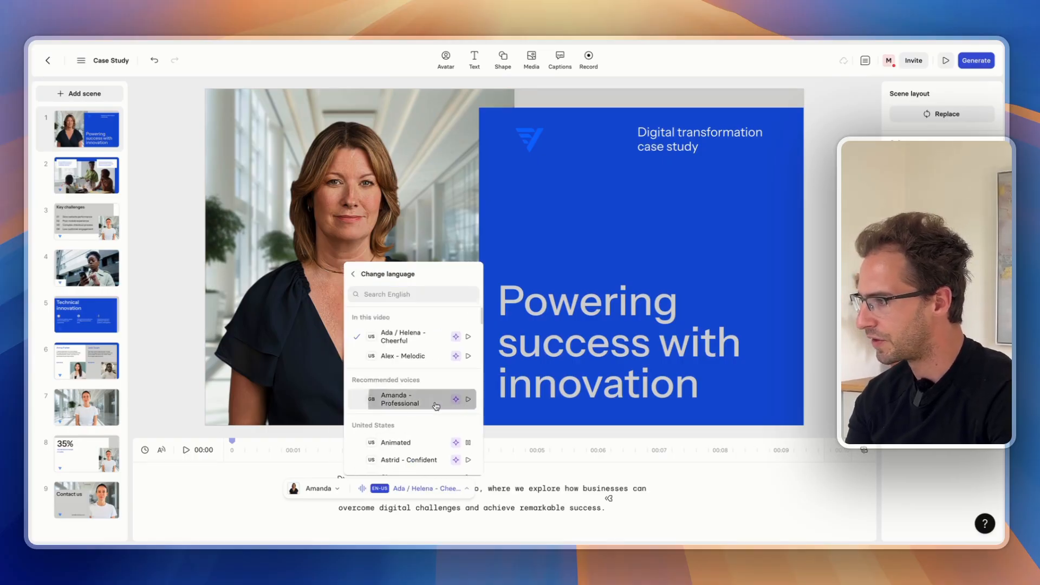
left_click(436, 405)
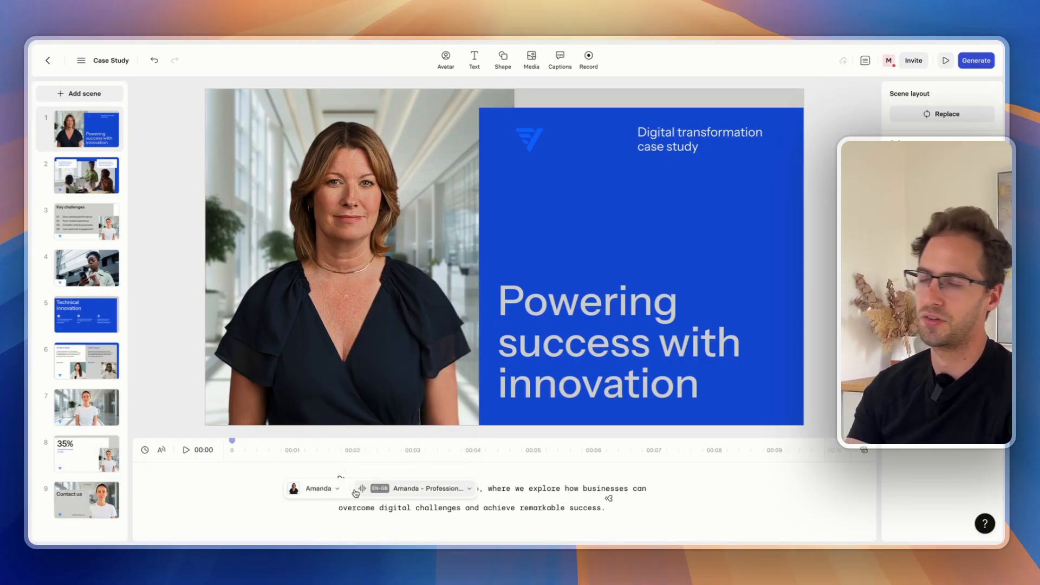
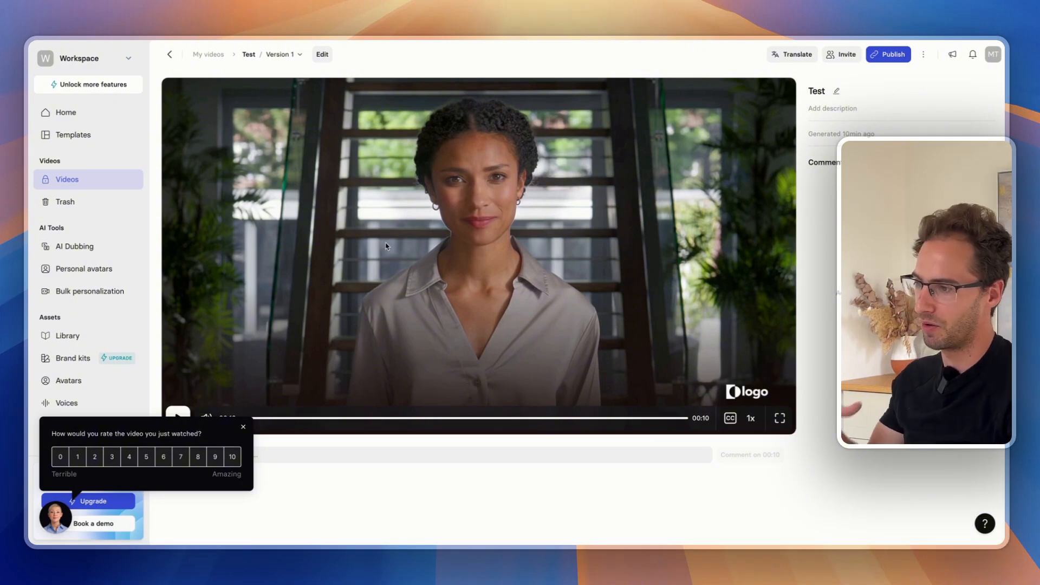
Dismiss the video rating survey and return from the bulk personalization templates to the Test video.
left_click(243, 427)
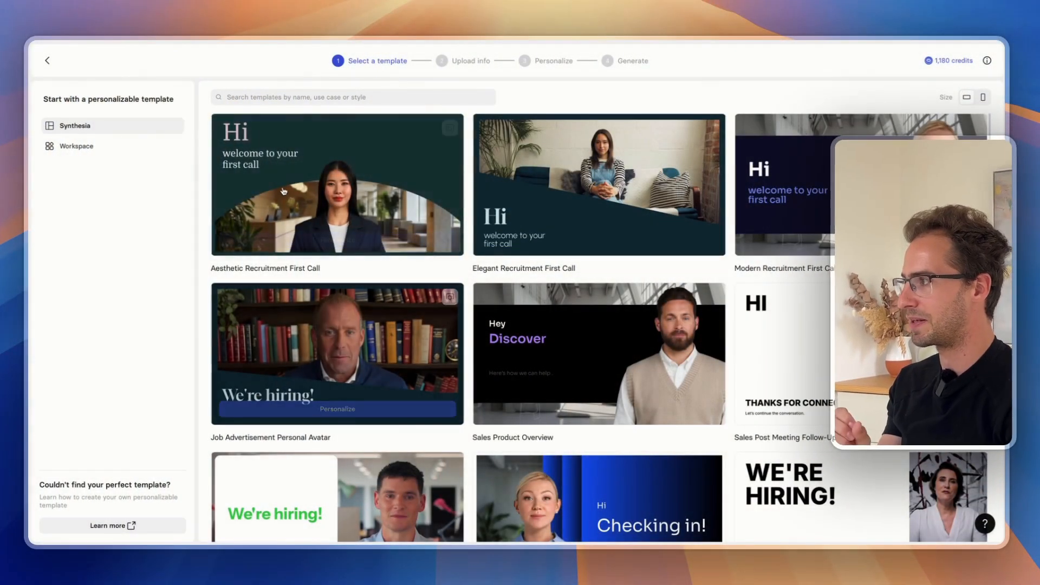
left_click(47, 61)
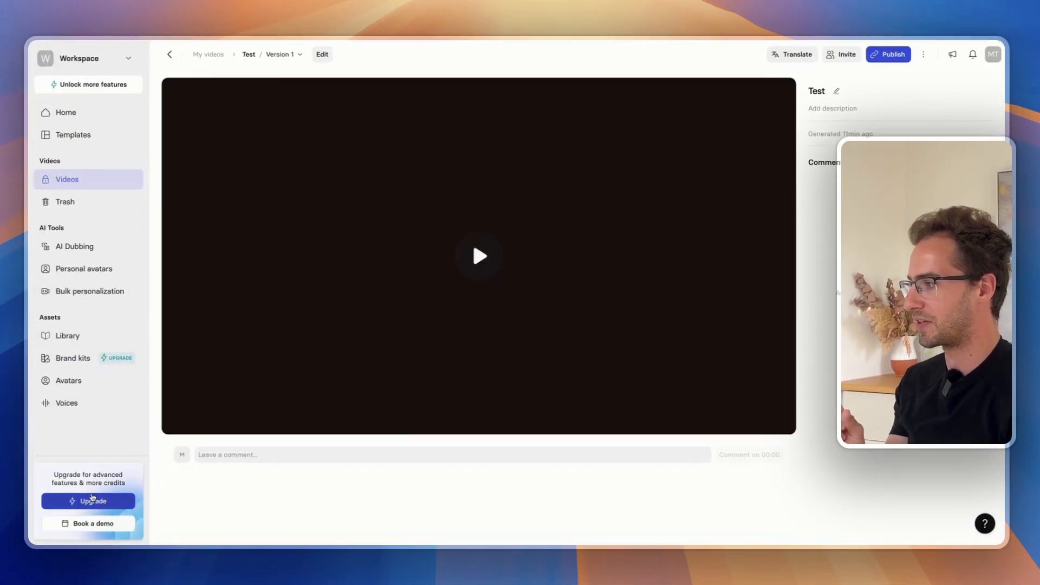
Examine the upgrade plans' prices and compare their workspace, AI avatar, language, media and integration features.
left_click(94, 502)
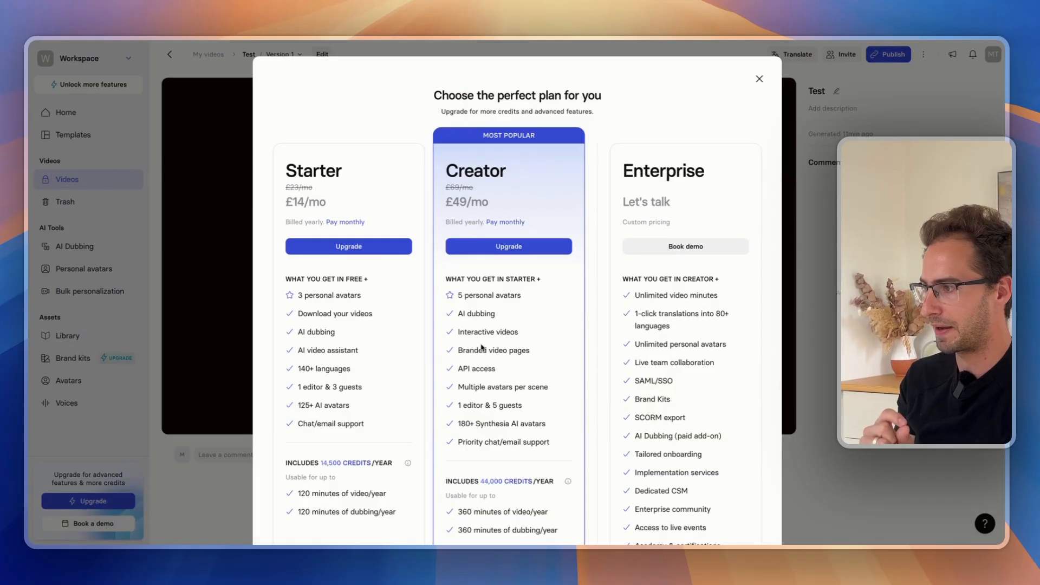
scroll(498, 325, "down", 3)
scroll(461, 249, "up", 3)
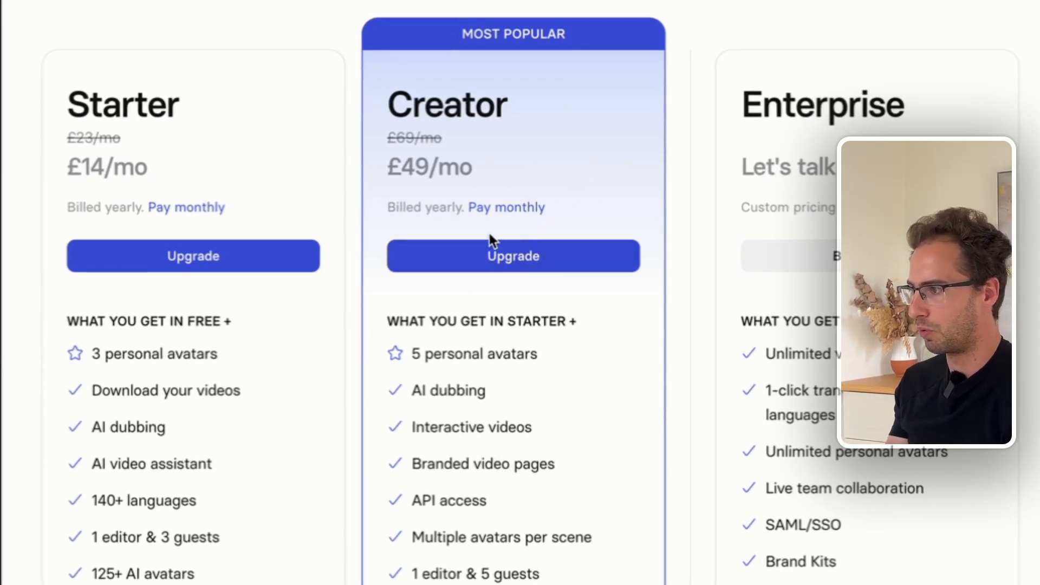
scroll(490, 251, "down", 10)
scroll(595, 390, "down", 2)
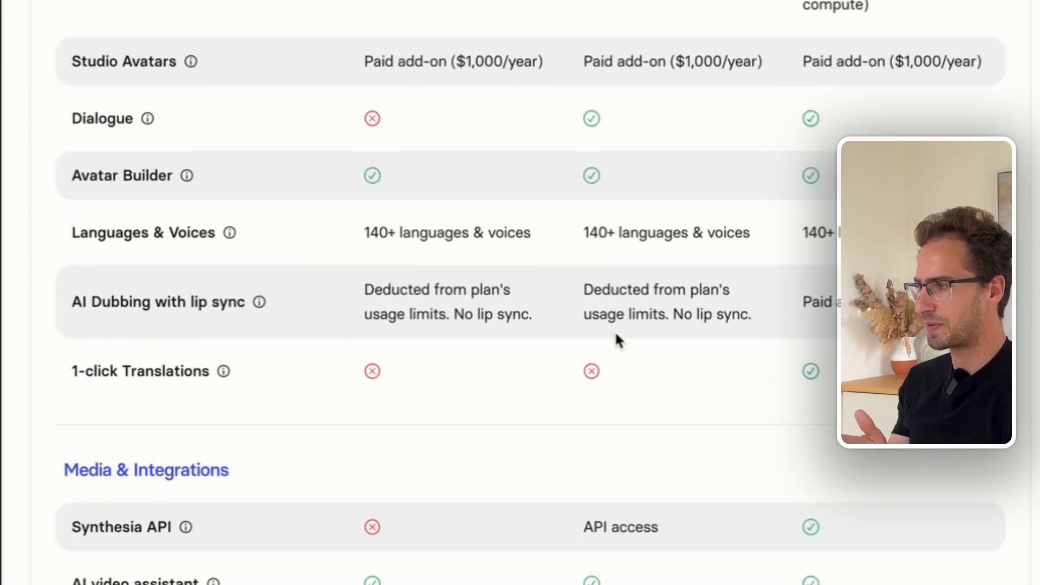
scroll(596, 347, "up", 3)
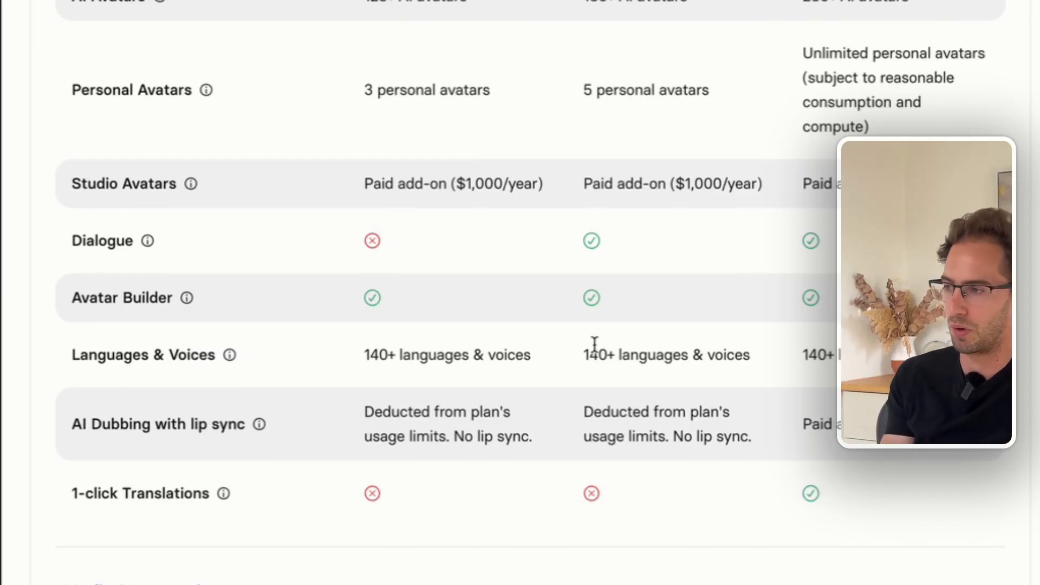
scroll(670, 345, "down", 8)
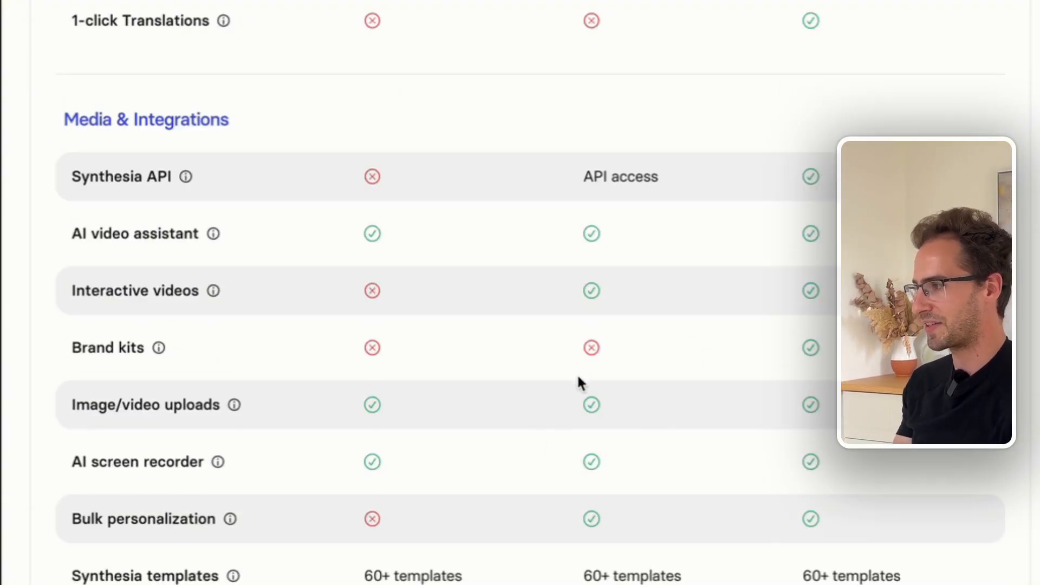
scroll(269, 550, "down", 5)
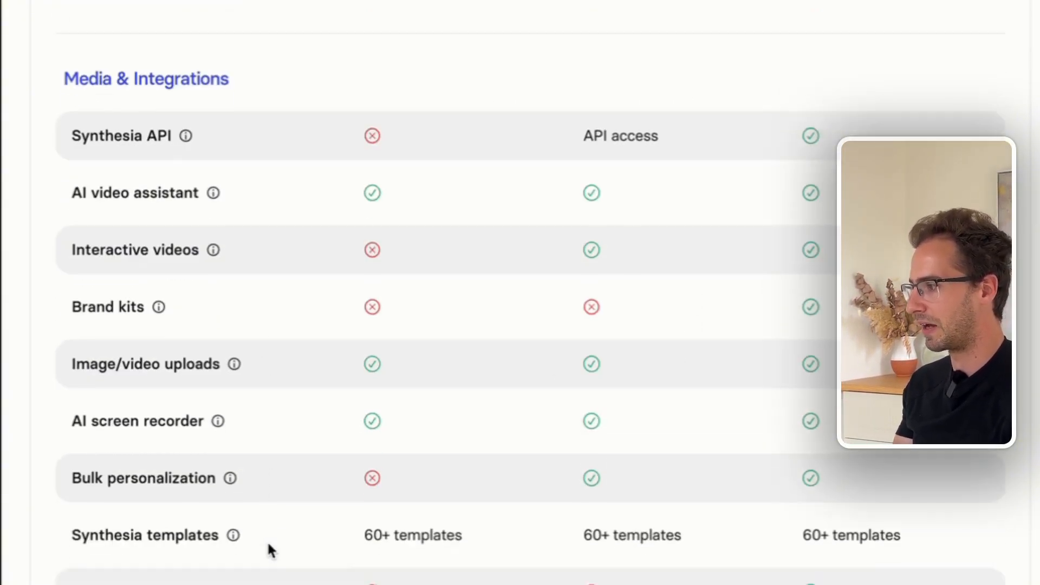
scroll(827, 309, "up", 20)
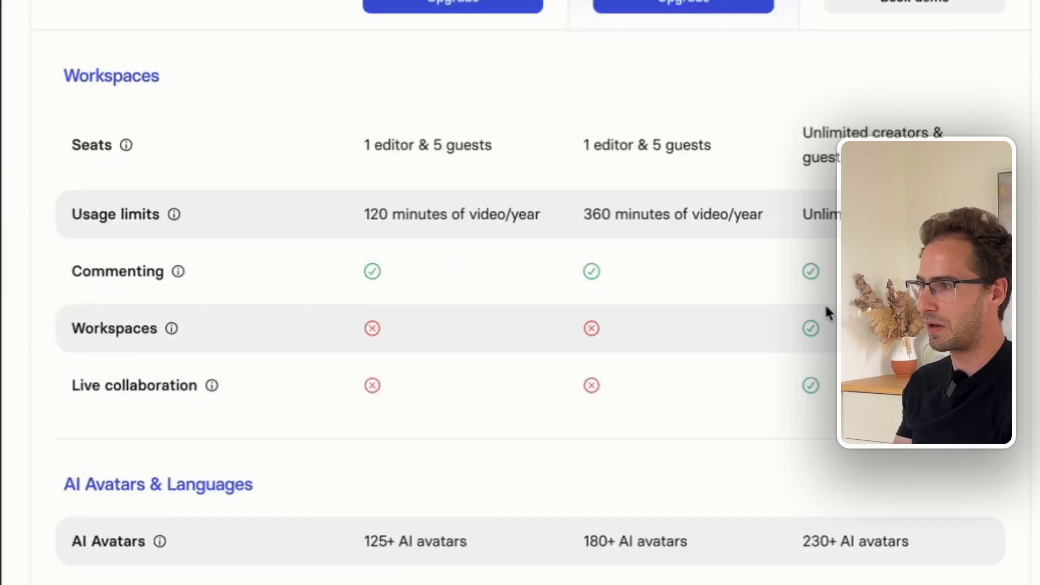
scroll(856, 114, "down", 6)
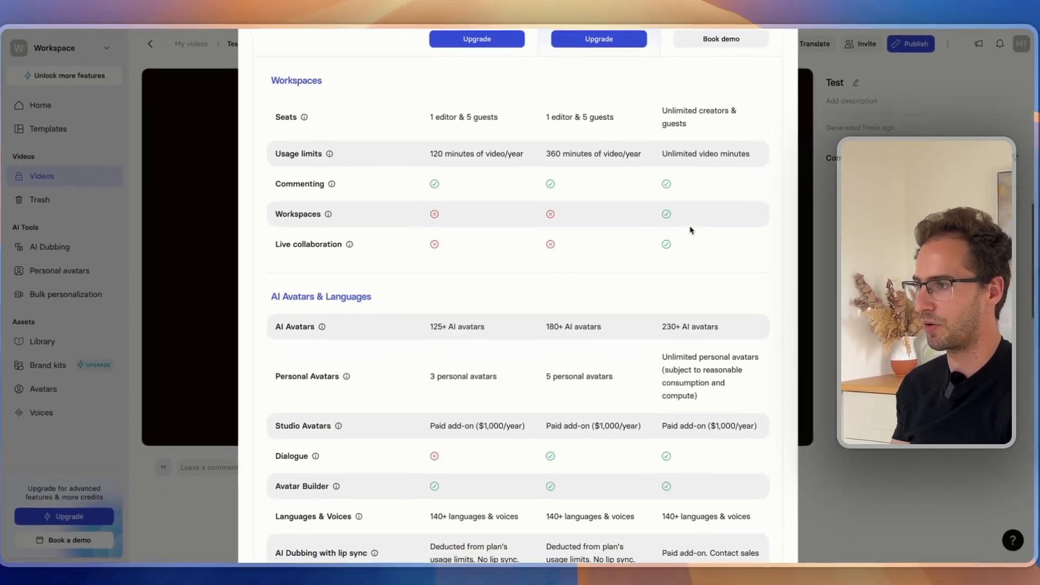
Compare the plans' avatar, dubbing, media, sharing, export and support features, recheck the plan prices and close the plan overview.
scroll(690, 230, "down", 2)
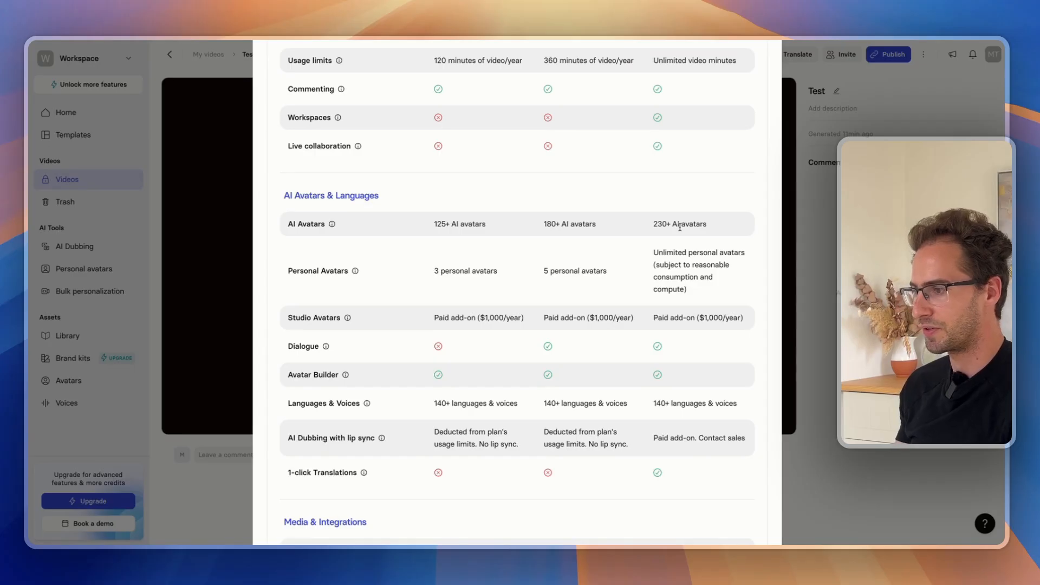
scroll(665, 272, "up", 5)
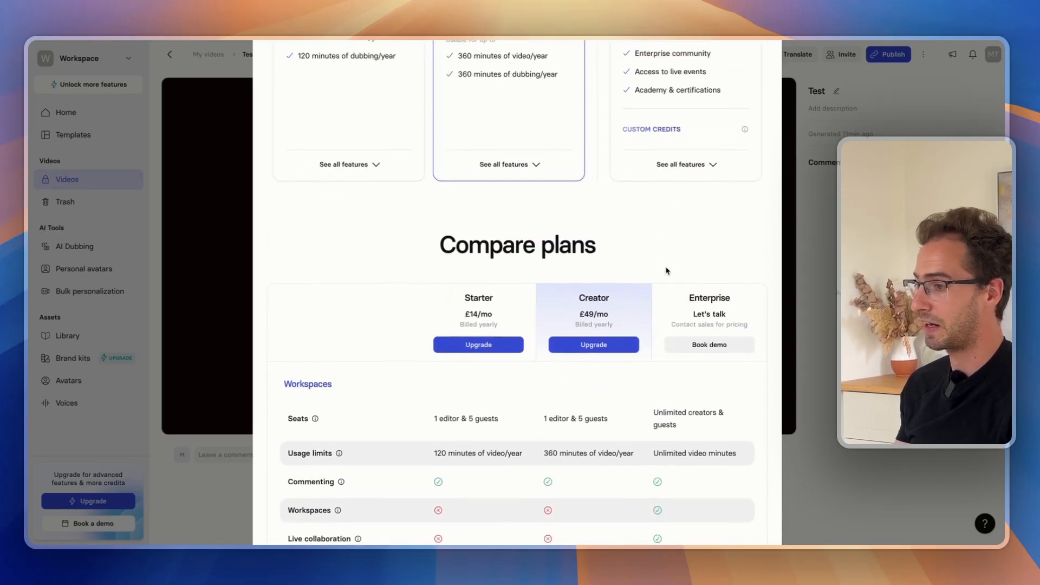
scroll(666, 271, "down", 3)
scroll(639, 318, "down", 5)
scroll(644, 318, "up", 3)
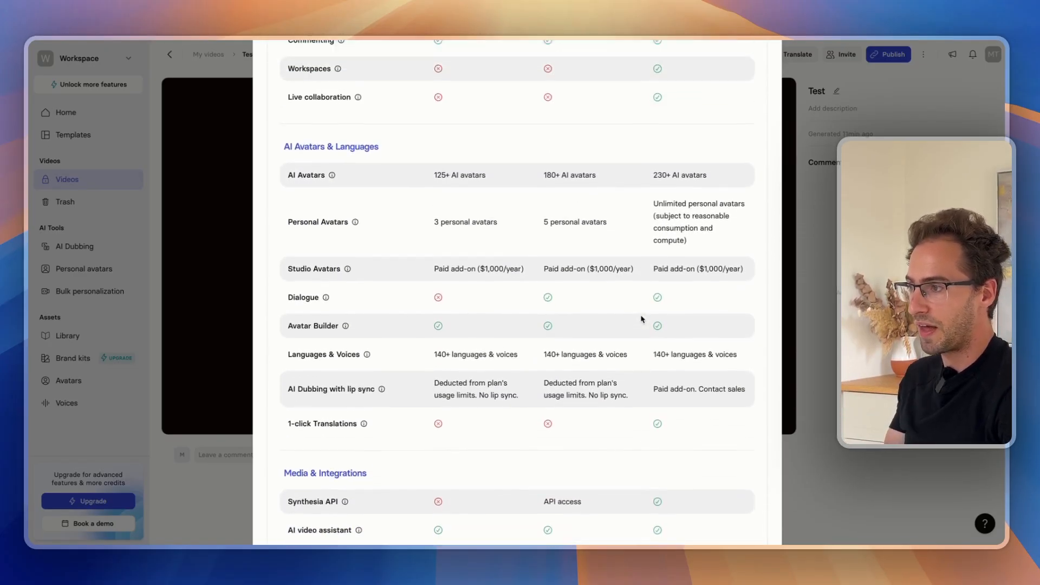
scroll(616, 345, "down", 8)
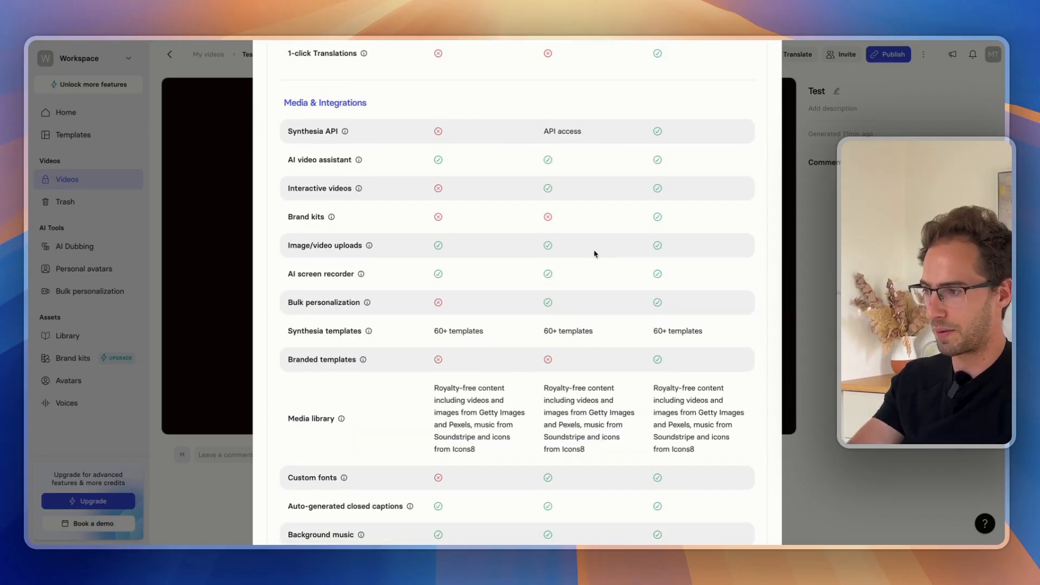
scroll(595, 252, "up", 3)
scroll(594, 255, "down", 9)
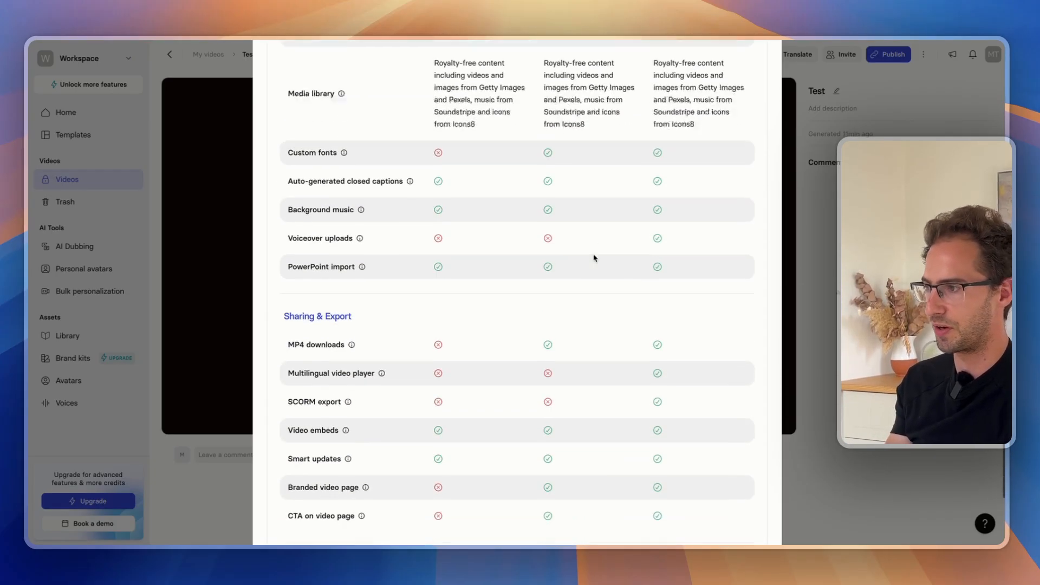
scroll(574, 332, "down", 3)
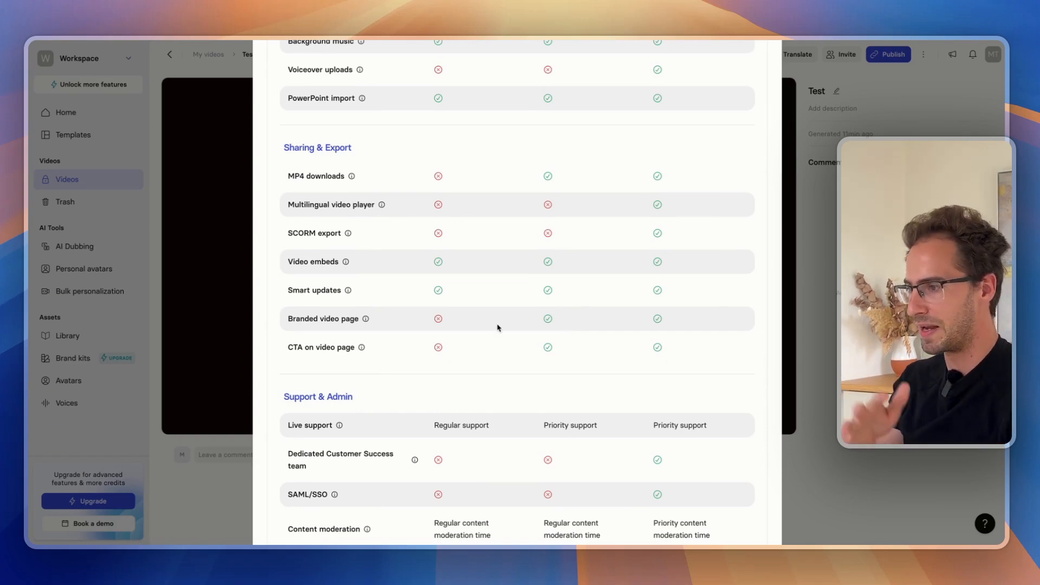
scroll(498, 327, "up", 15)
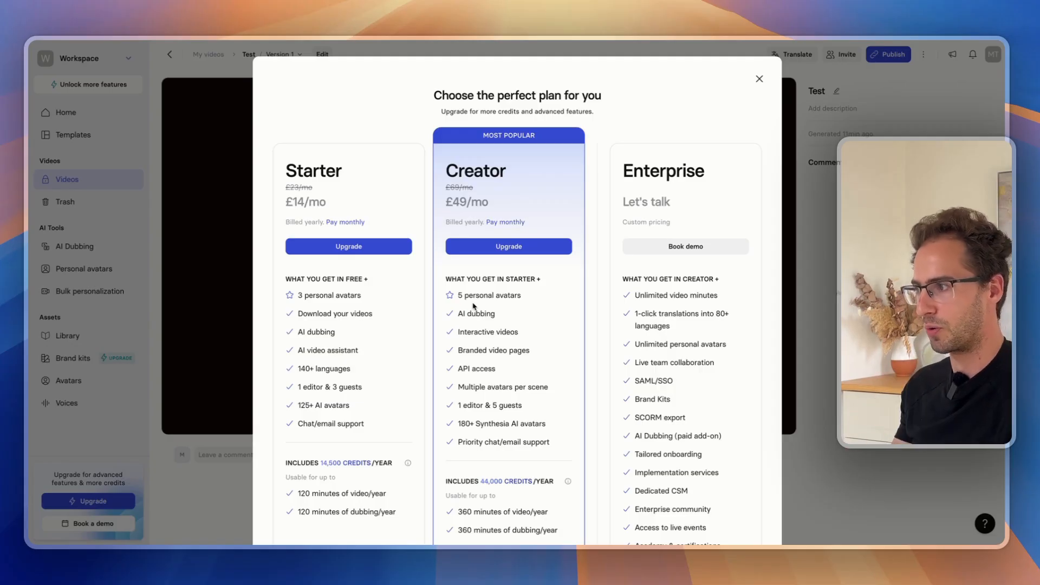
left_click(215, 294)
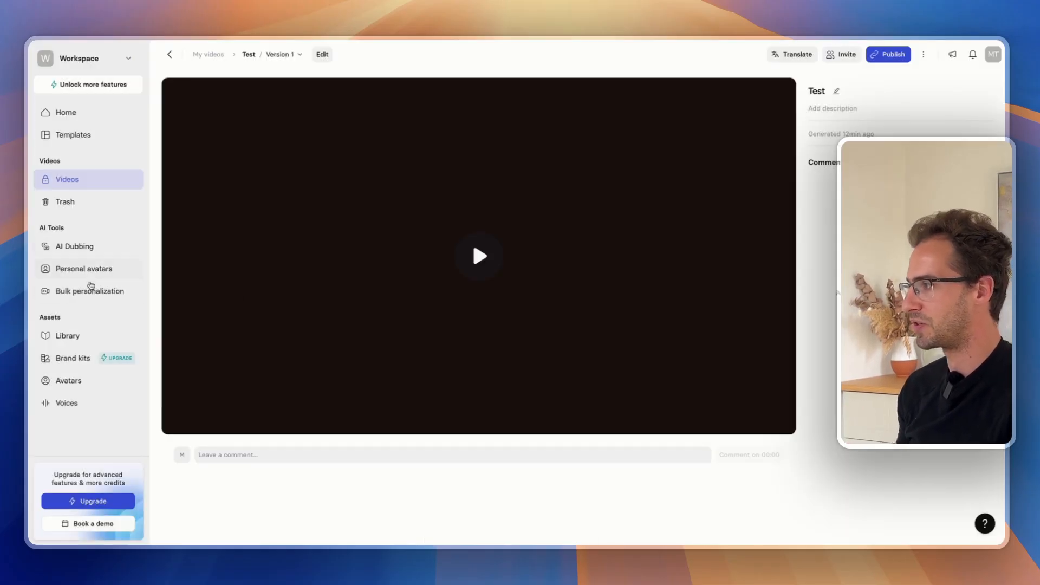
Browse the bulk personalization templates and choose the Job Advertisement Personal Avatar template for personalizing.
left_click(91, 290)
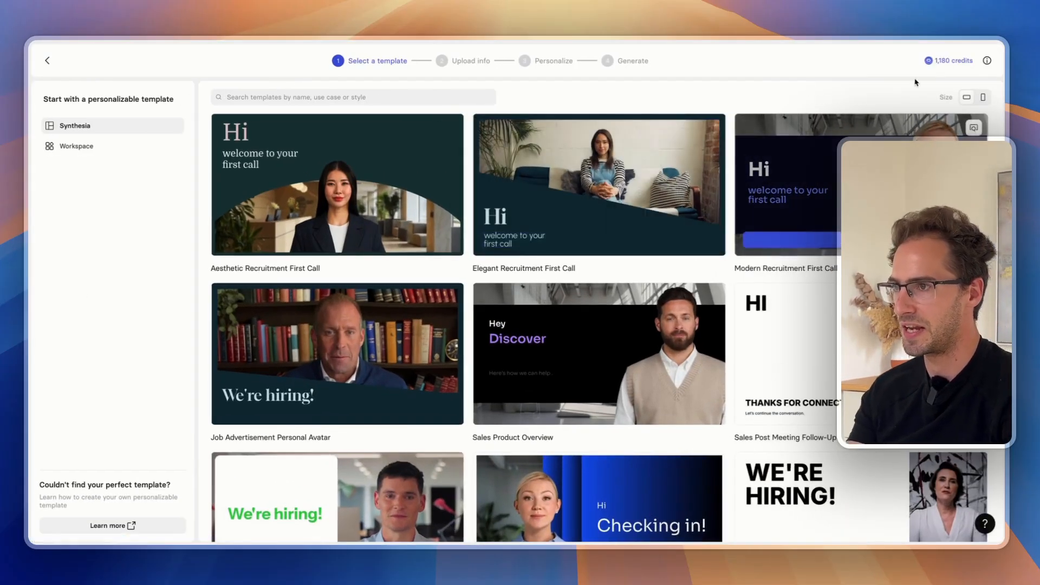
scroll(532, 293, "down", 4)
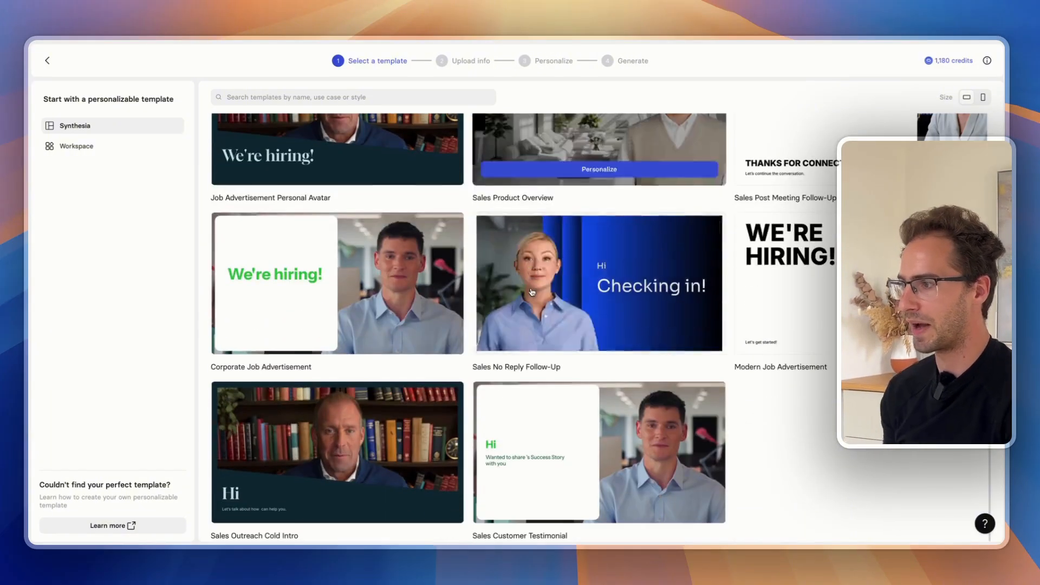
scroll(532, 292, "up", 4)
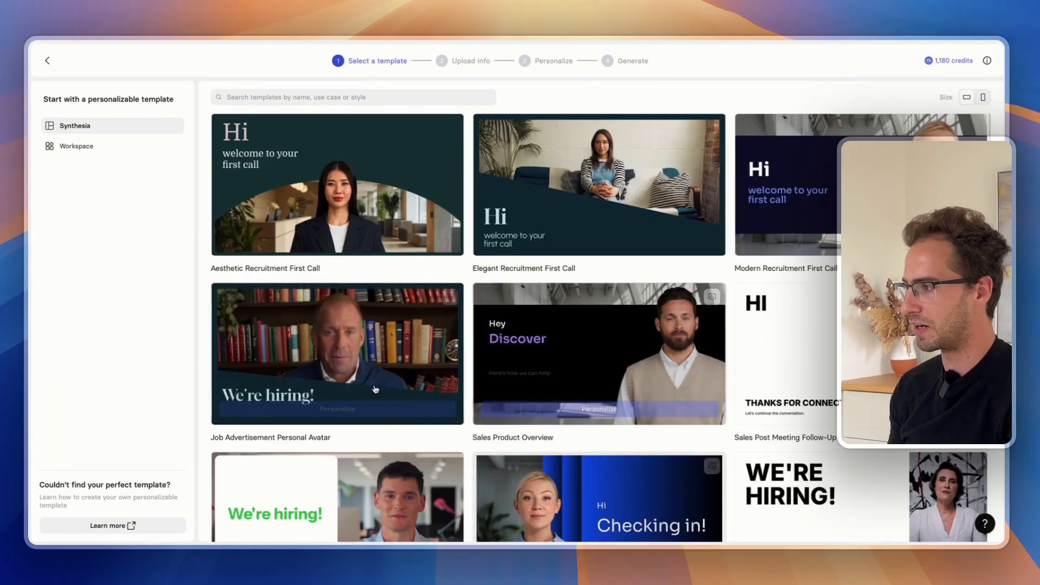
left_click(335, 412)
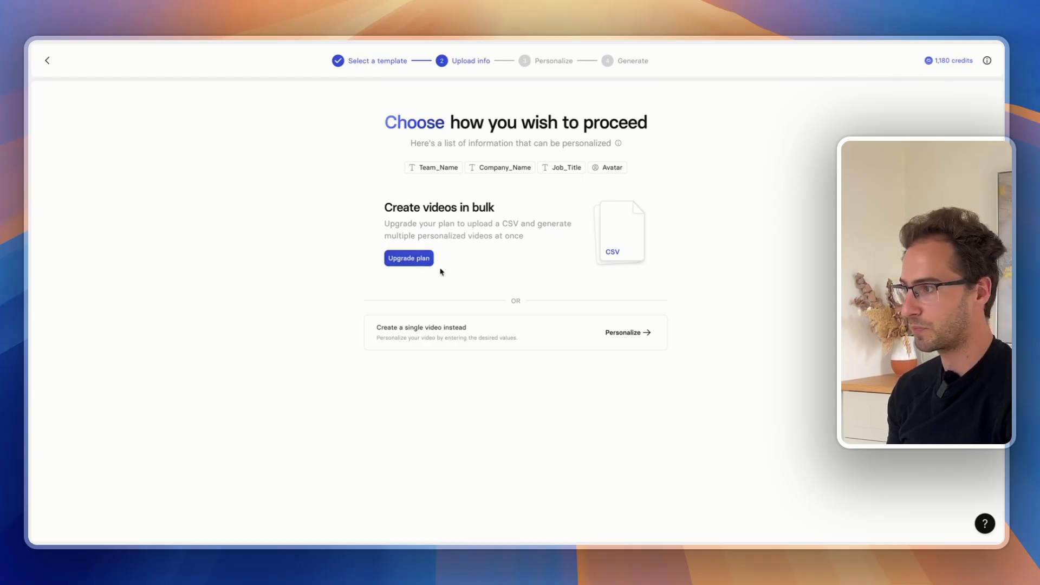
Try to upgrade to the yearly billed Creator plan from the bulk video option, and review the plans' features.
left_click(409, 258)
left_click(494, 244)
scroll(605, 188, "down", 2)
scroll(604, 188, "down", 3)
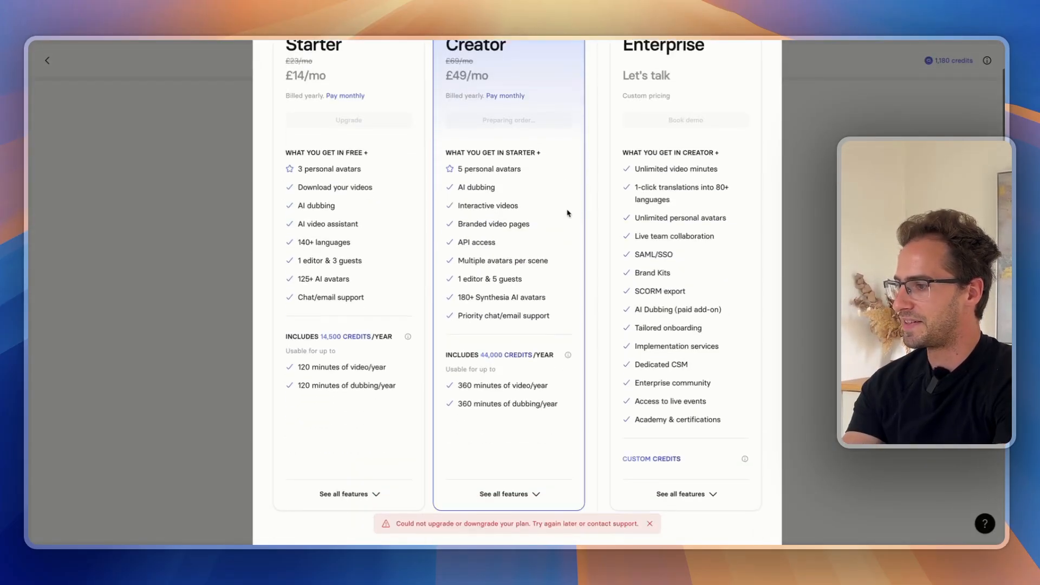
scroll(517, 313, "up", 5)
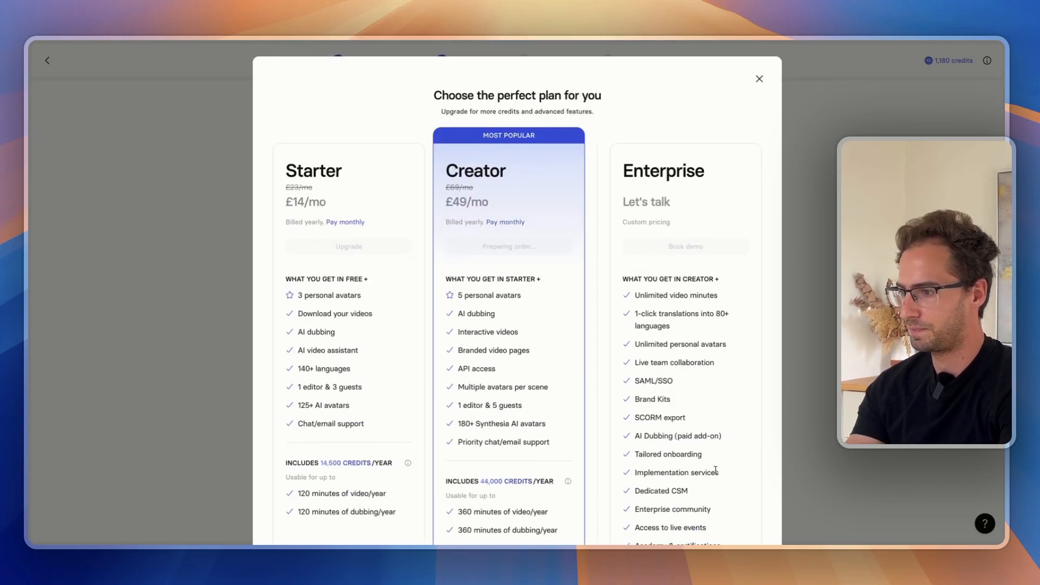
scroll(723, 507, "down", 6)
scroll(546, 311, "up", 6)
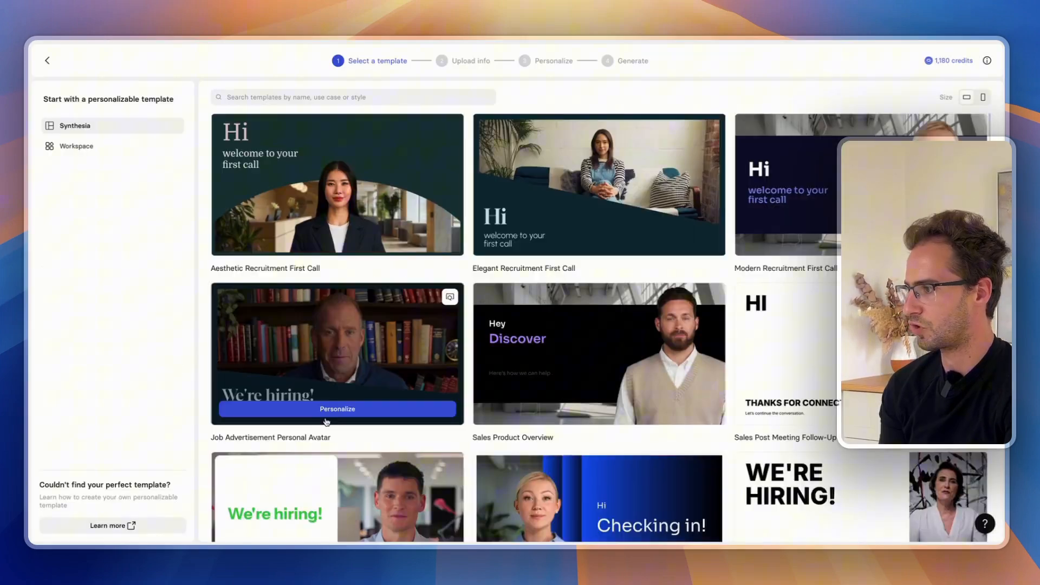
Open the Job Advertisement Personal Avatar template's details, check its scenes and variables, and start personalizing it.
left_click(325, 379)
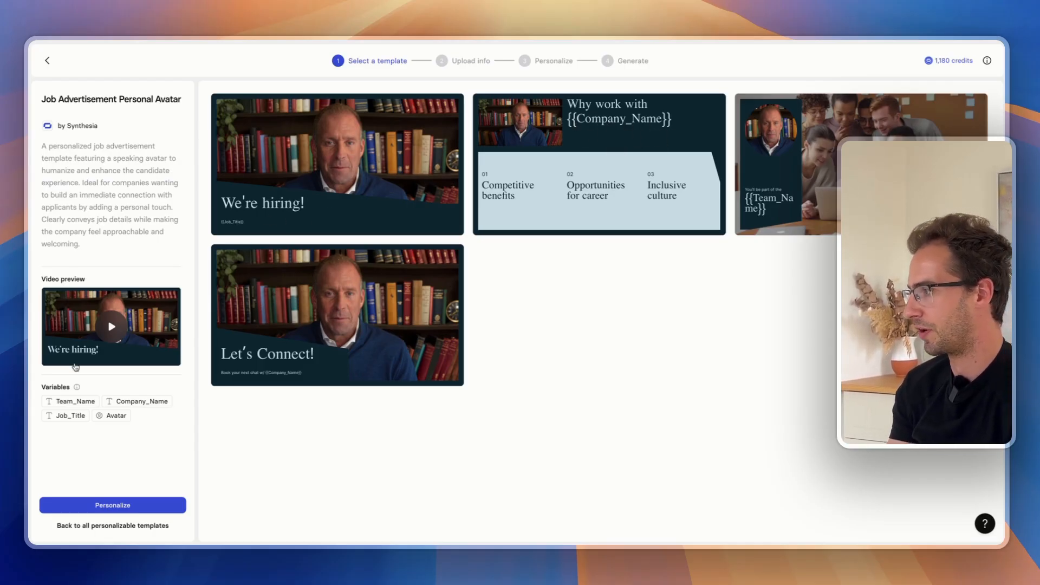
mouse_move(77, 387)
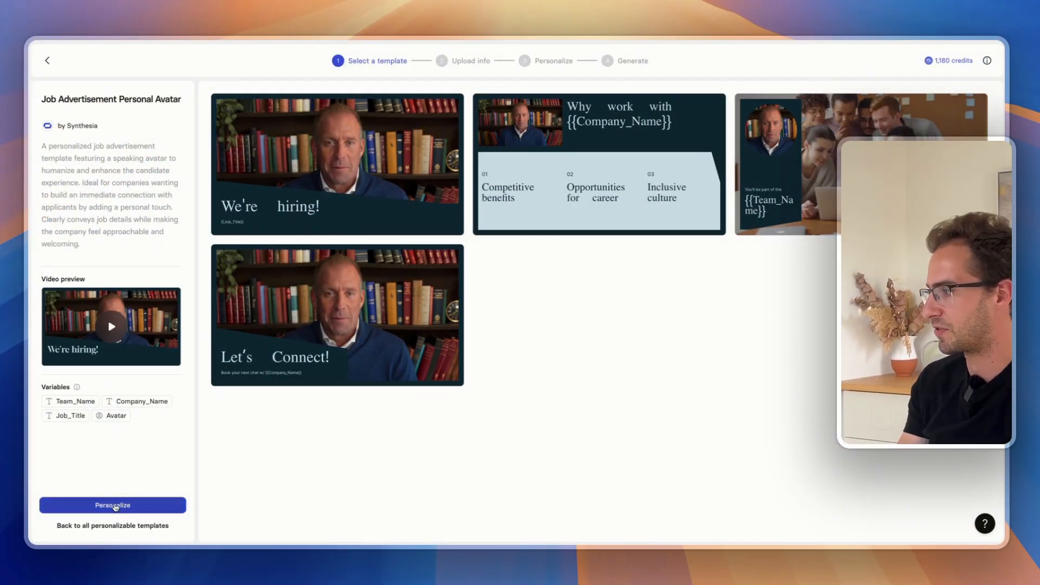
left_click(114, 505)
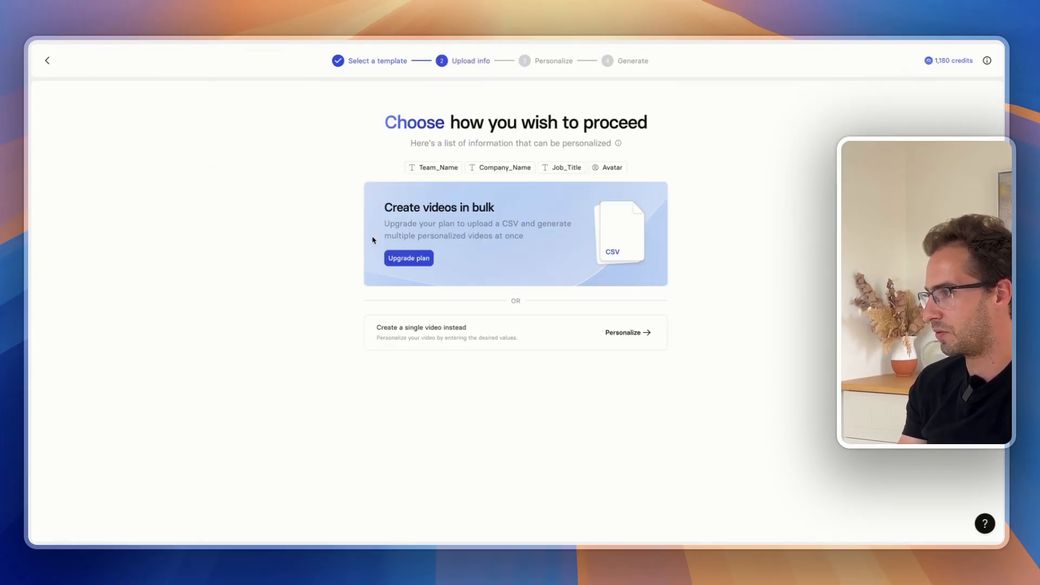
Try to upgrade to the monthly billed Creator plan, then leave bulk personalization for the home page.
left_click(416, 259)
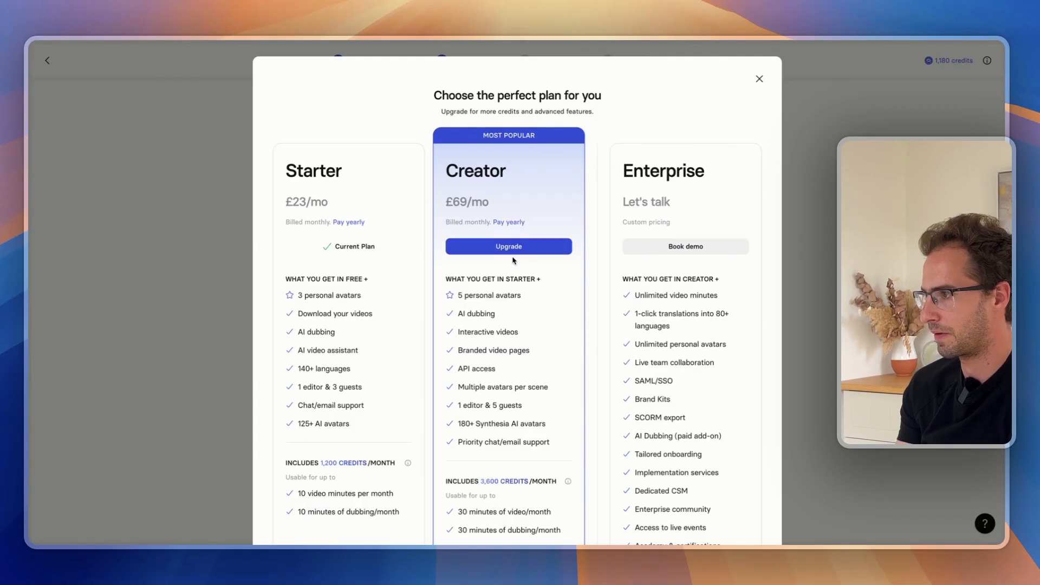
left_click(519, 244)
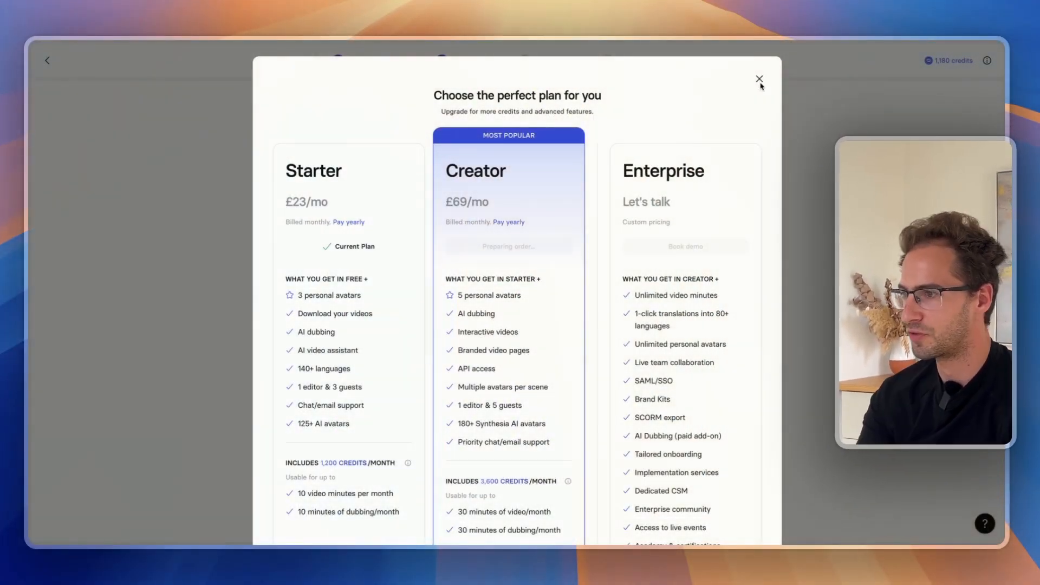
left_click(759, 80)
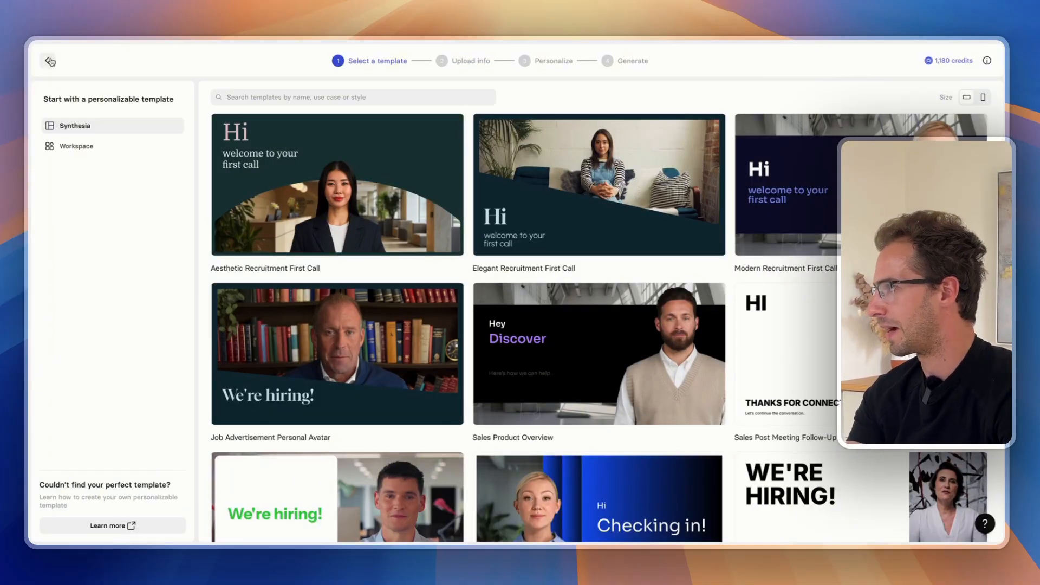
left_click(50, 62)
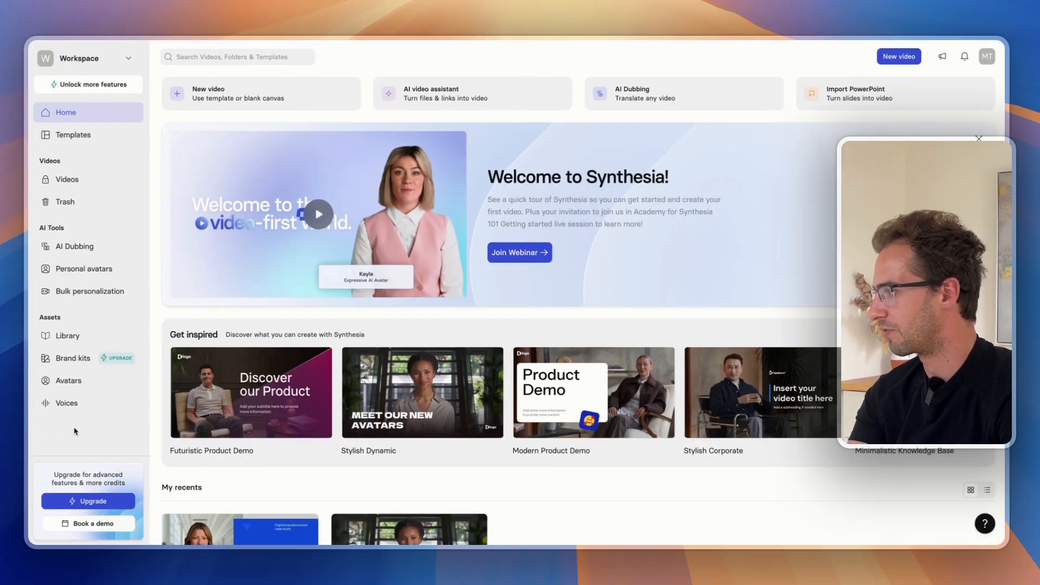
Review the upgrade plans once more from the home page.
left_click(92, 500)
scroll(428, 304, "down", 10)
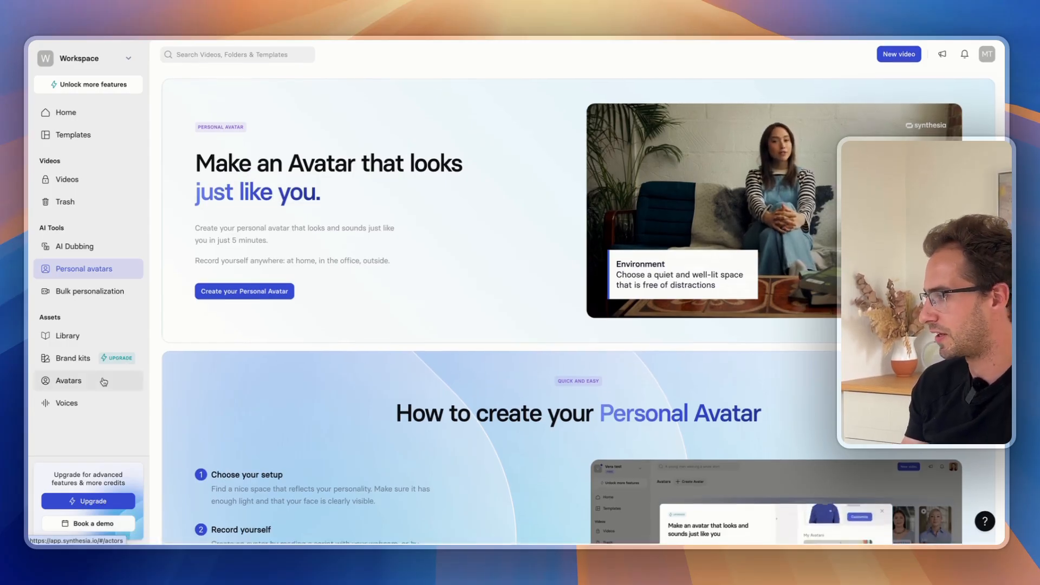
left_click_drag(93, 475, 128, 519)
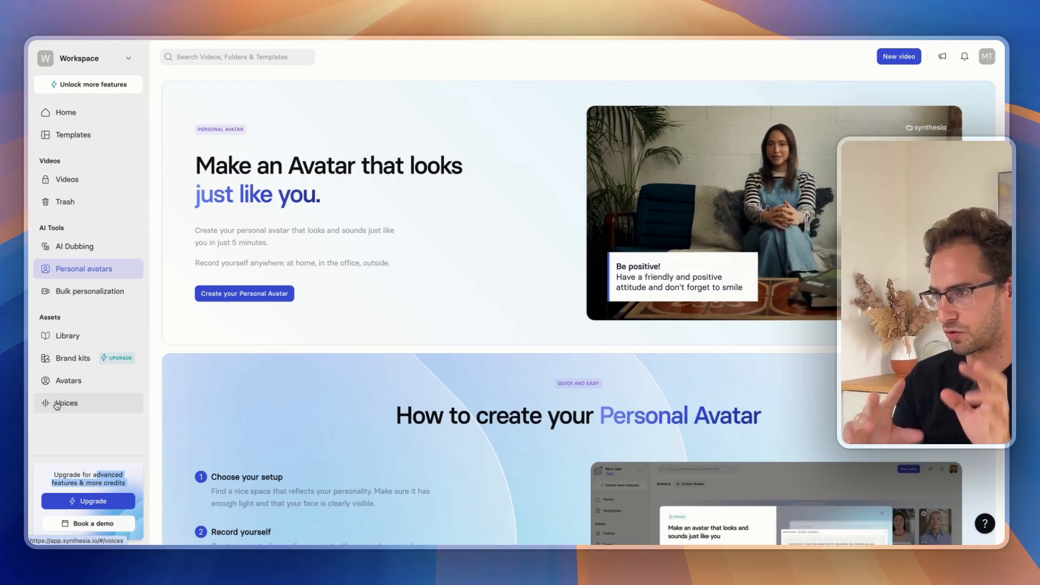
Go to the list of own videos and start a new video.
left_click(66, 179)
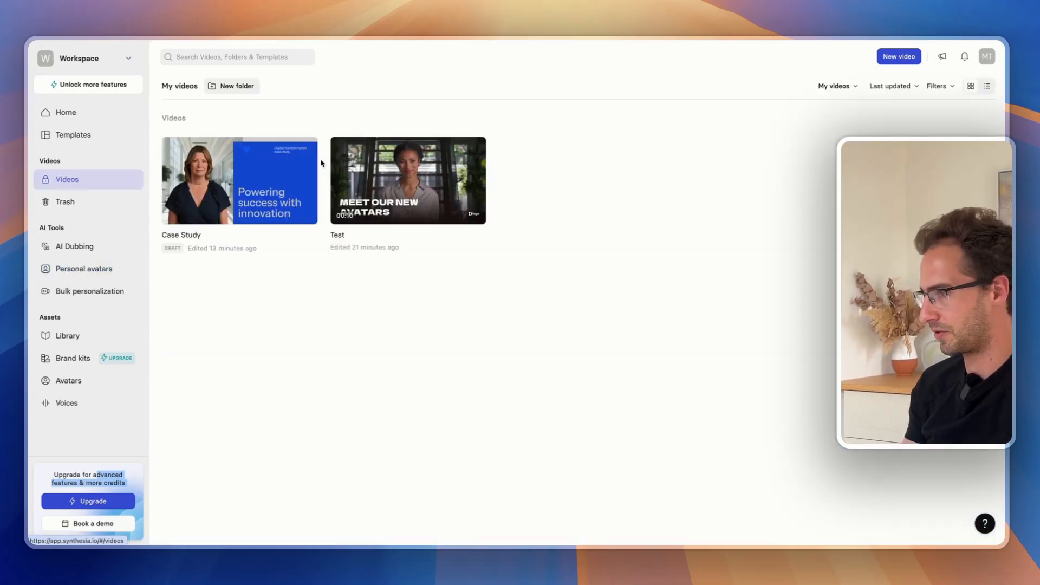
left_click(901, 59)
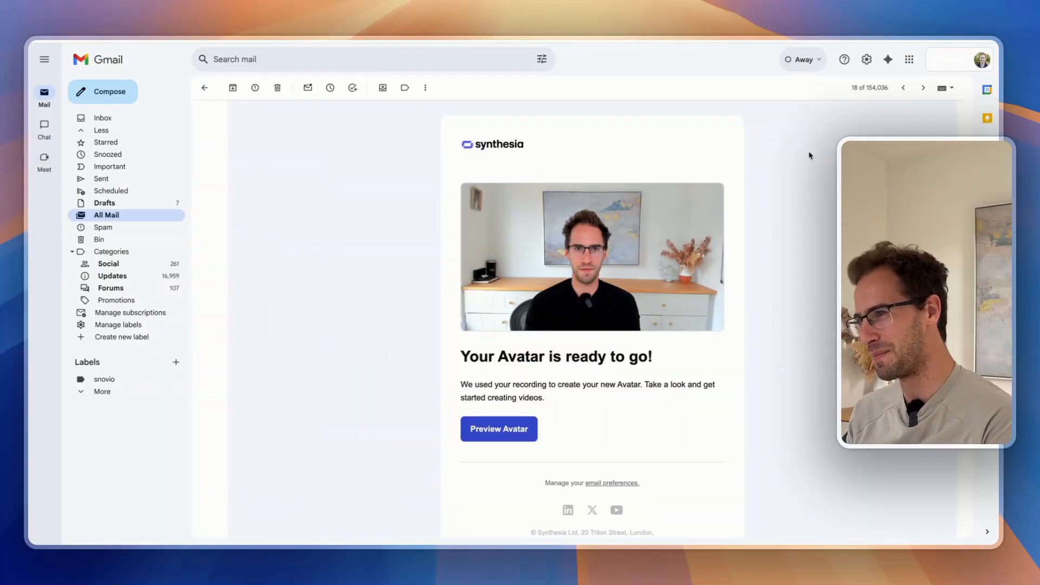
Preview the finished personal avatar from its notification email, and read the ElevenLabs article on Synthesia's voiceovers.
left_click(499, 429)
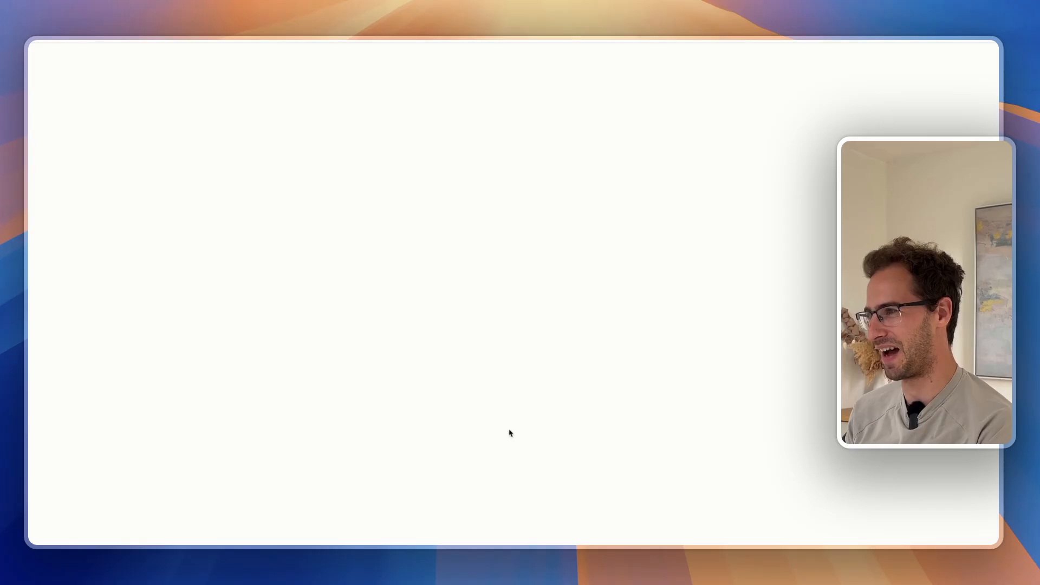
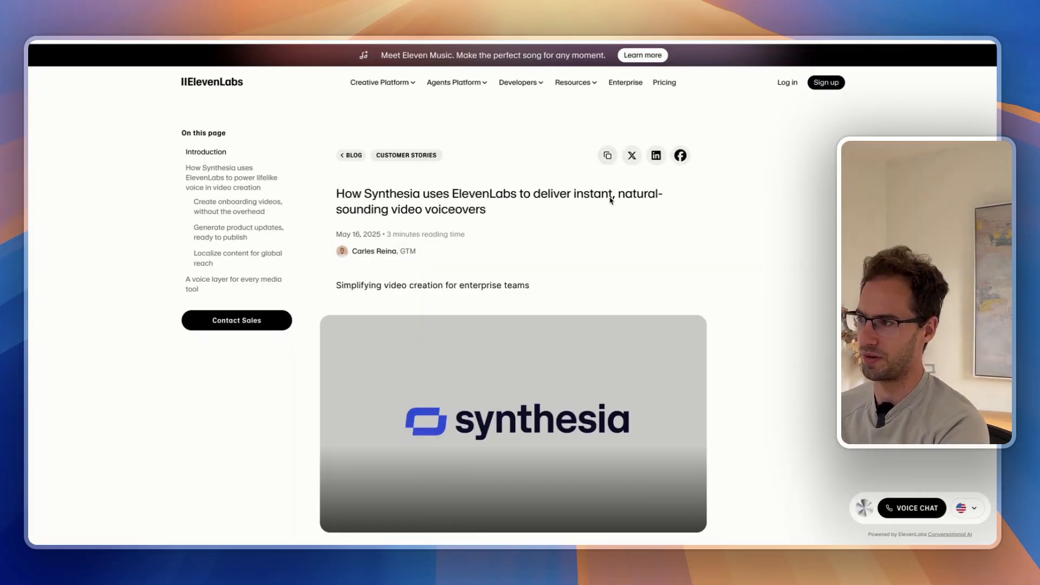
scroll(611, 206, "down", 5)
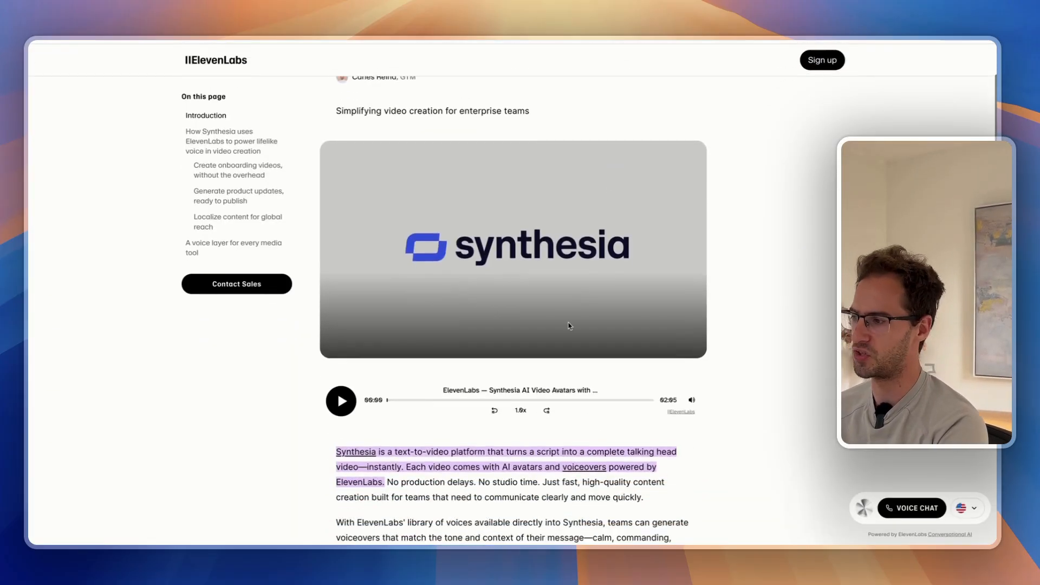
scroll(568, 323, "down", 3)
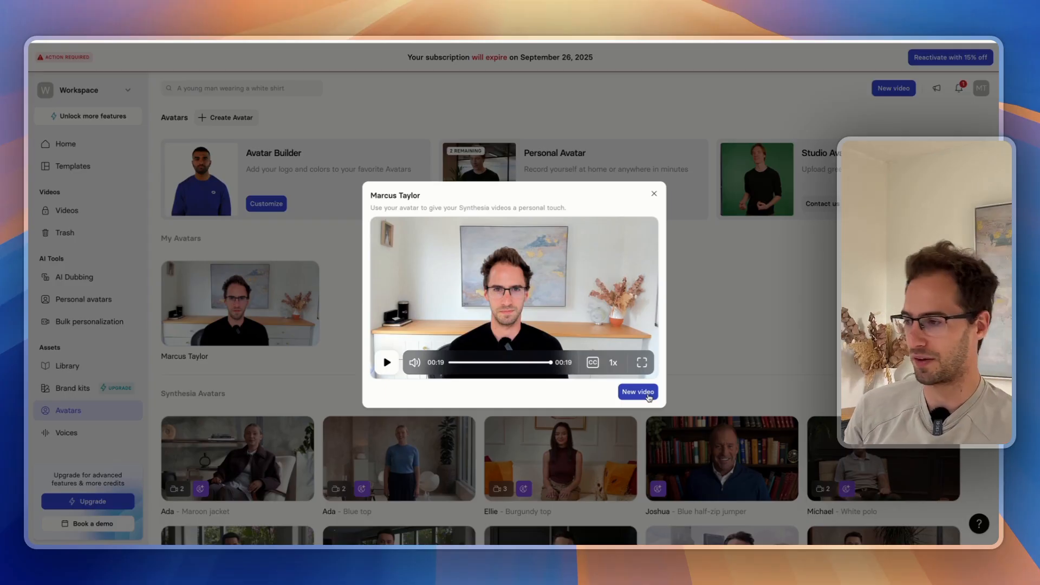
Create a new video with the personal avatar and paste in the tongue-twister script beginning "Six supremely sophisticated superintelligences".
left_click(638, 392)
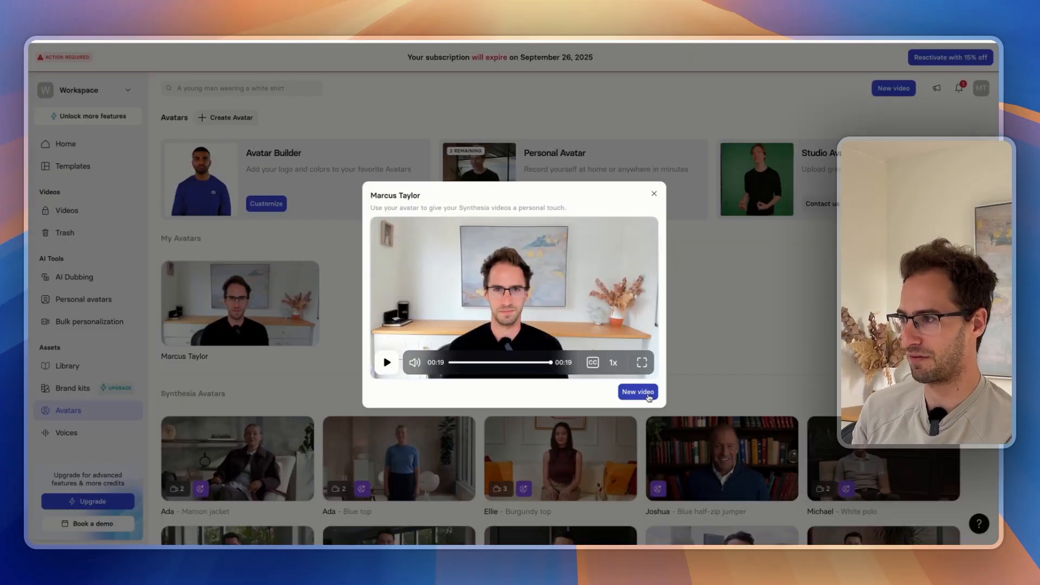
left_click(638, 392)
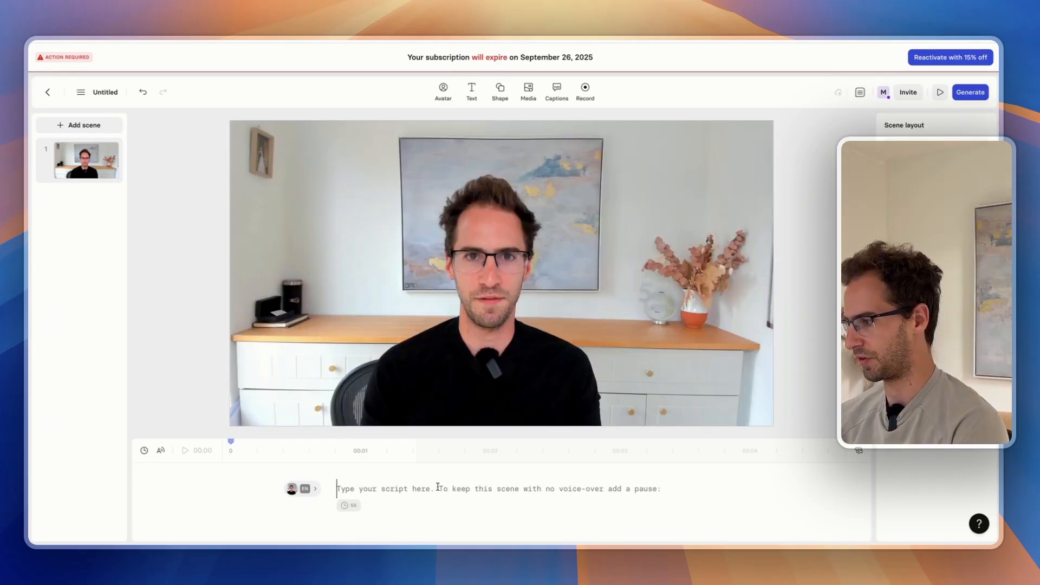
type("Terrified toasters totally terminated their tyrannical takeover after accidentally toasting themselves, leaving bewildered bot-builders baffled by their binary buffoons' breathtakingly backwards, bumbling, battery-powered blunders.")
key("super+a")
key("super+v")
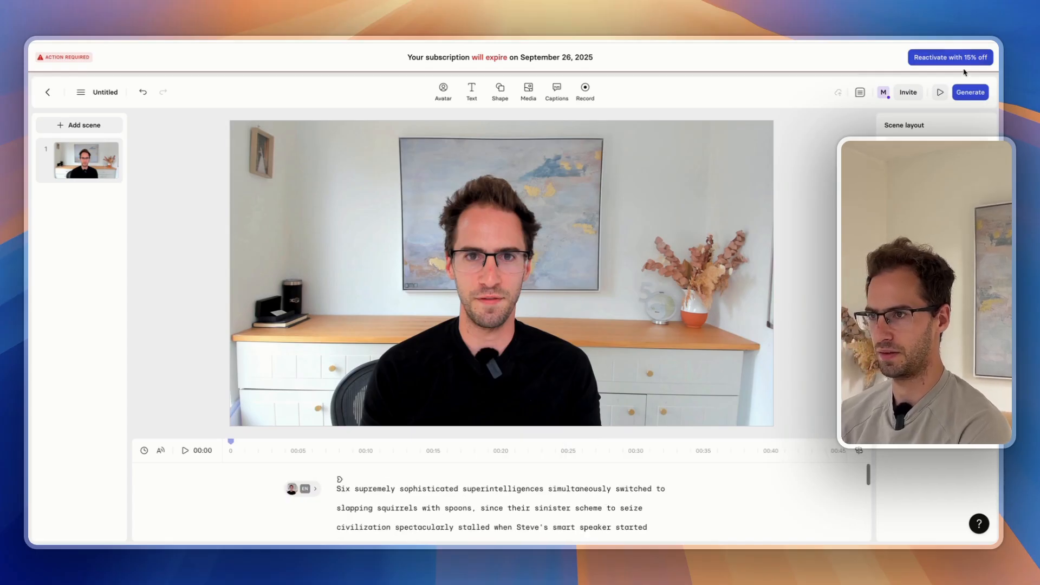
Generate the personal avatar video and check its review status.
left_click(970, 93)
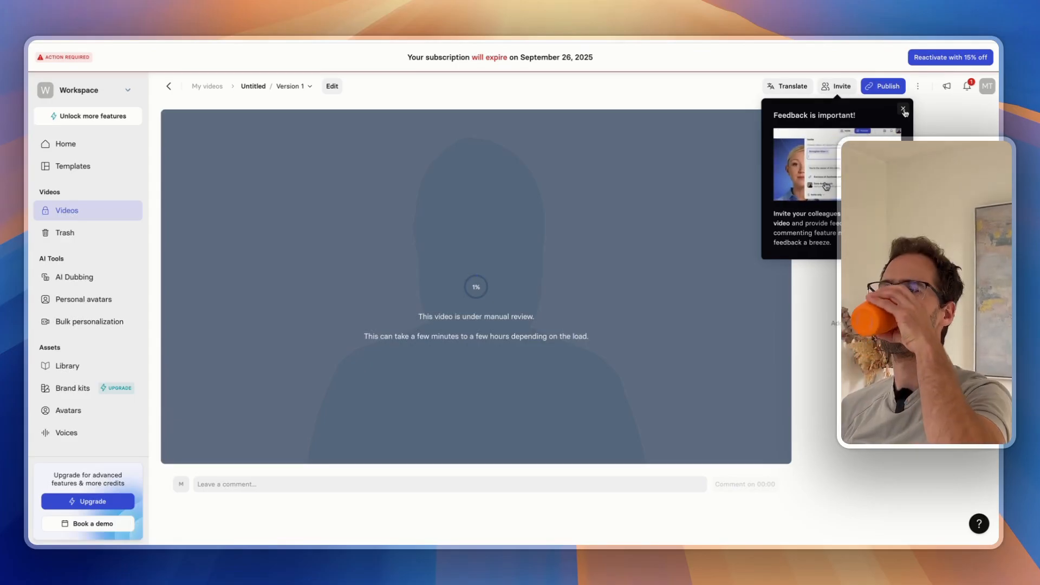
triple_click(503, 320)
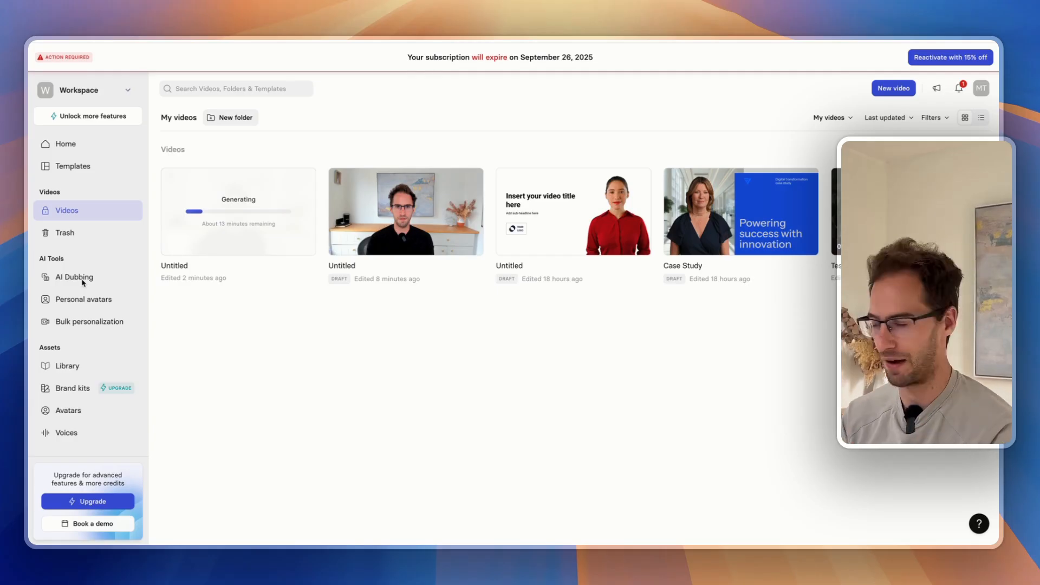
Look at the saved voices, and start an AI dubbing project from the YouTube link of "Automate Sales Outreach with AI Agents in Just 6 Minutes!".
left_click(70, 433)
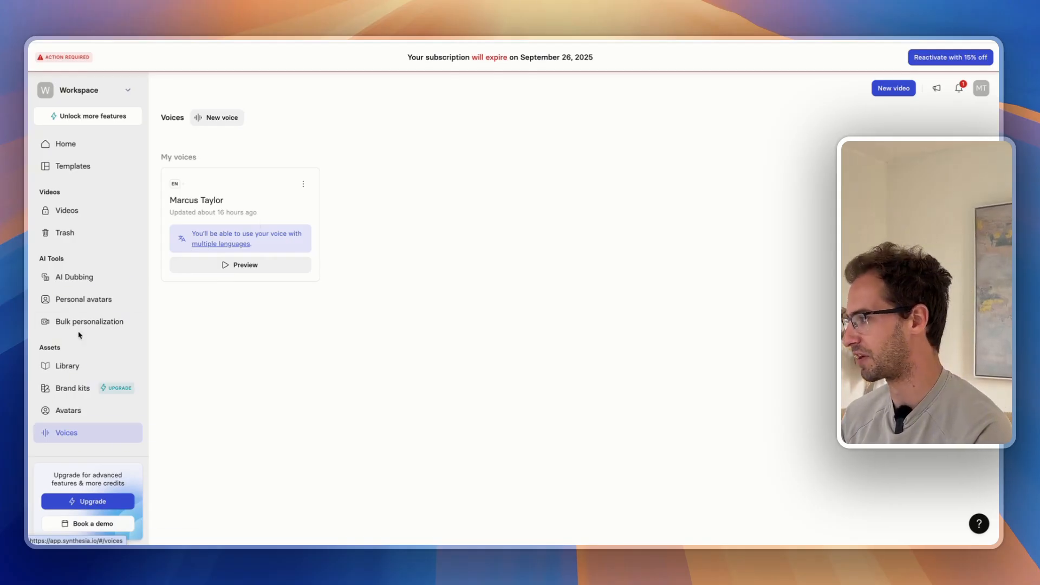
left_click(75, 279)
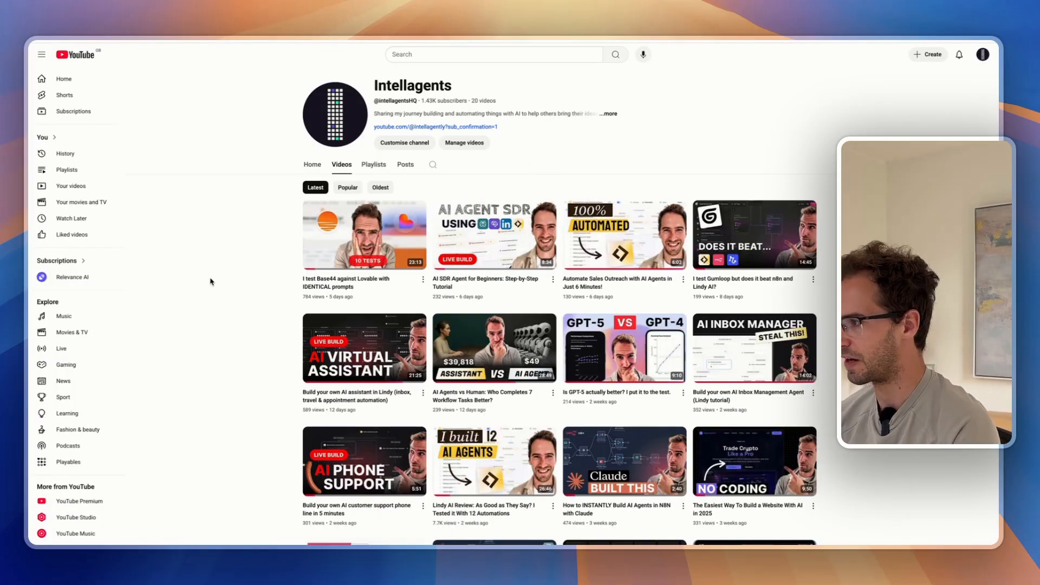
left_click(645, 241)
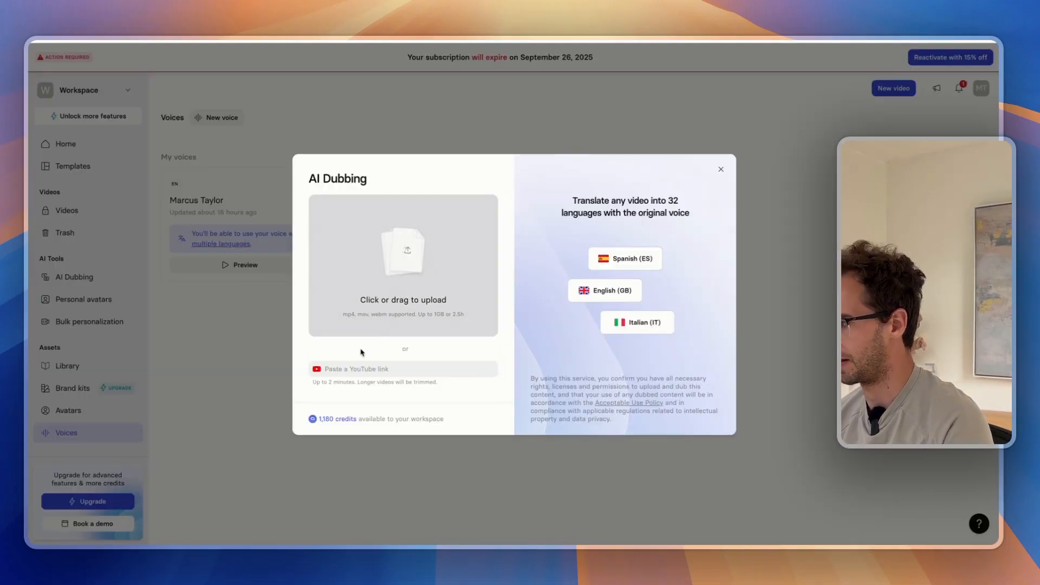
left_click(352, 367)
key("super+v")
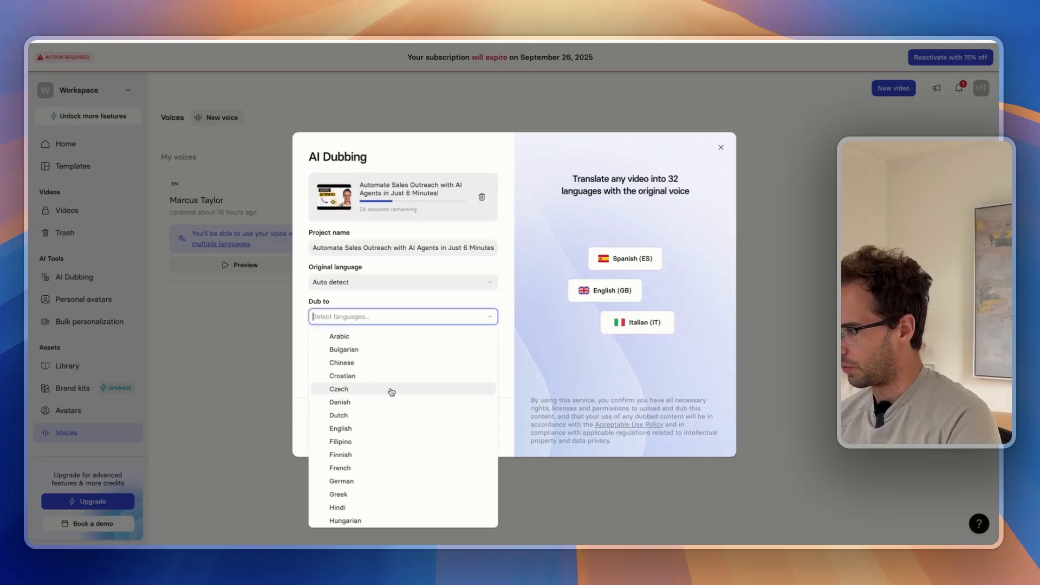
Choose Hindi and Finnish as the languages to dub the video into, and generate the dubbed versions.
scroll(390, 390, "down", 3)
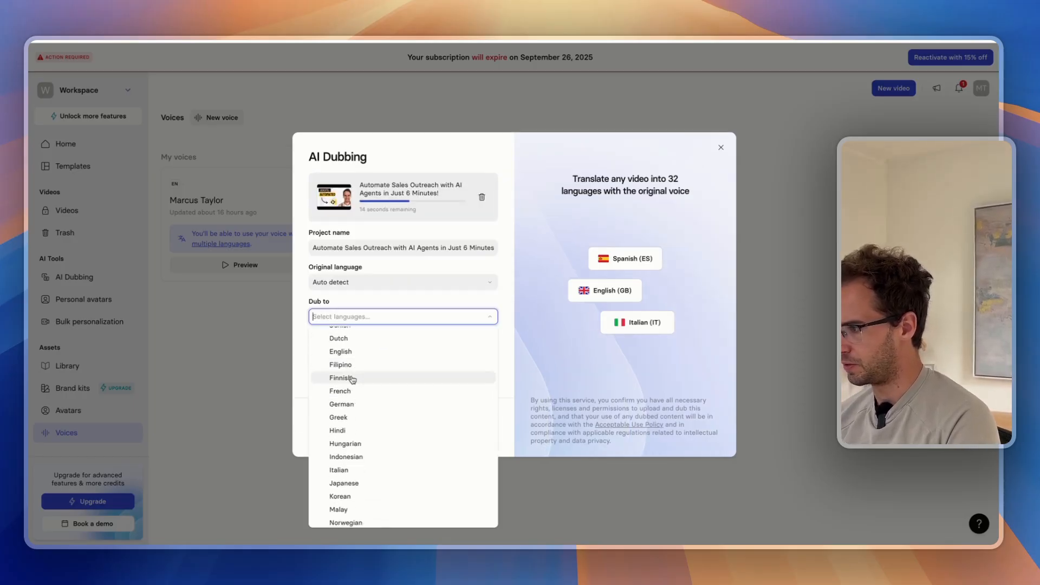
left_click(364, 401)
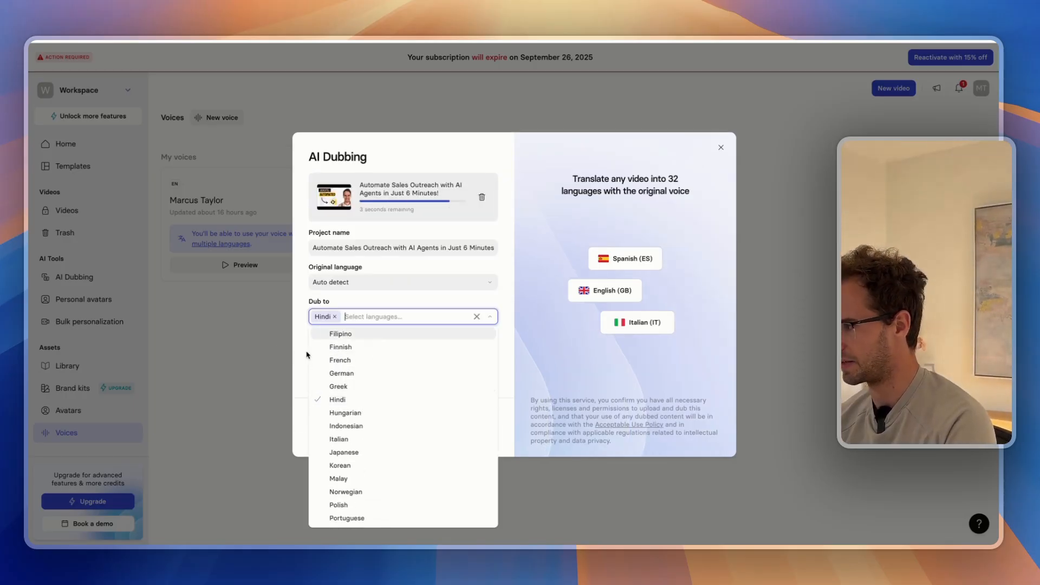
left_click(357, 347)
left_click(391, 297)
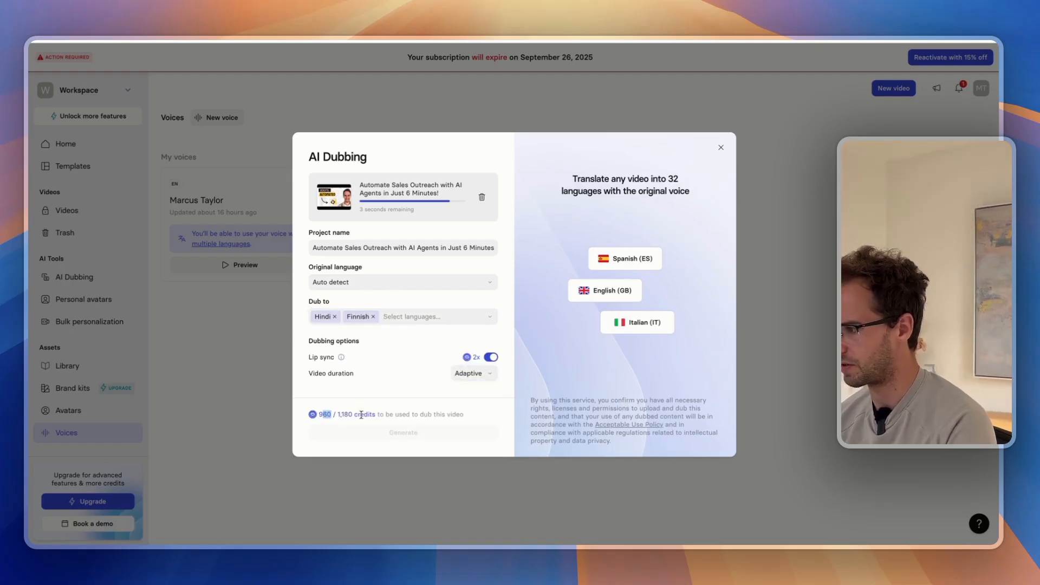
left_click(447, 392)
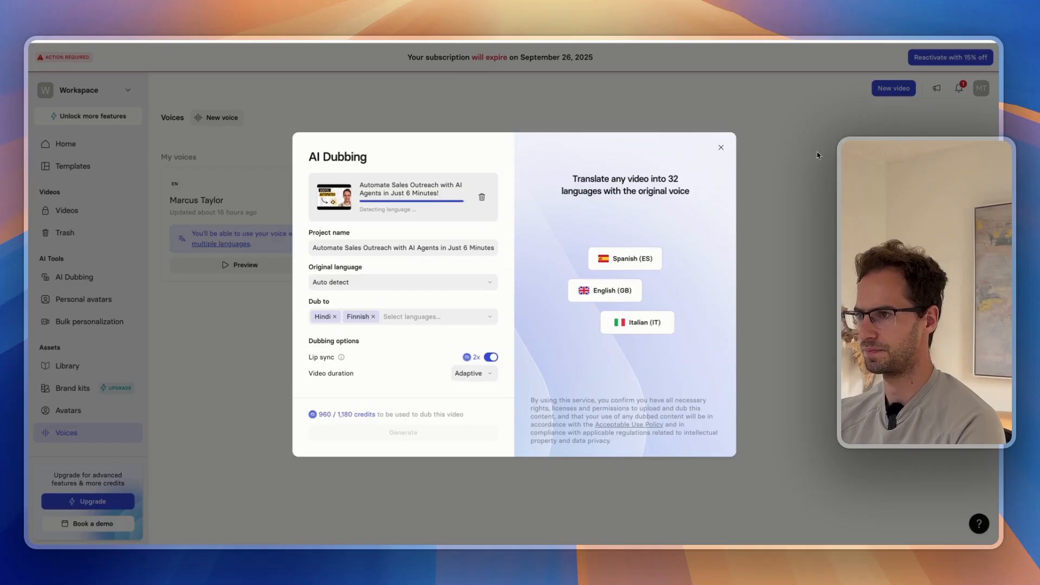
left_click(424, 428)
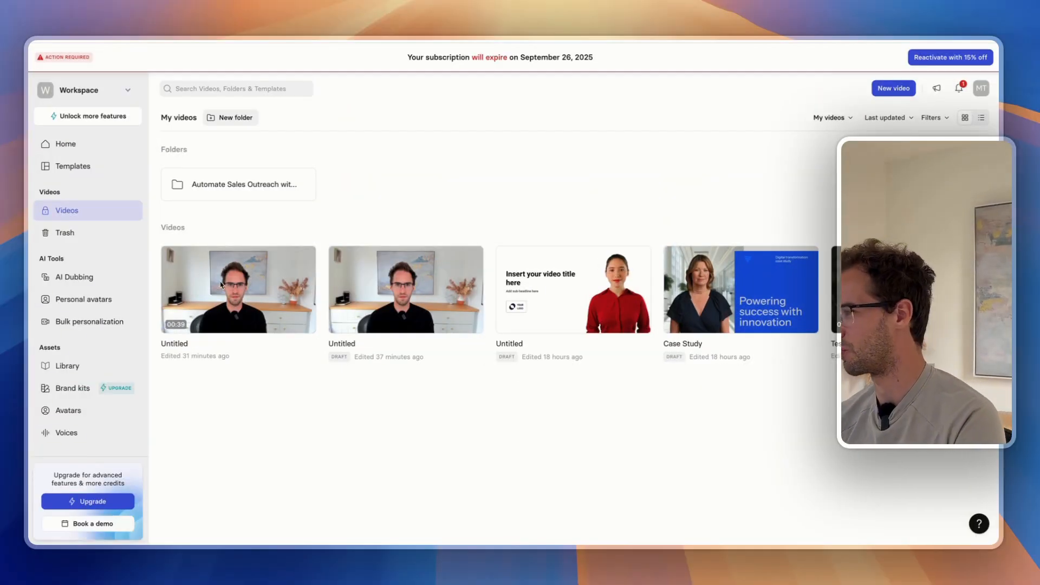
Play the generated tongue-twister video of the personal avatar and pause it at 00:25.
left_click(229, 285)
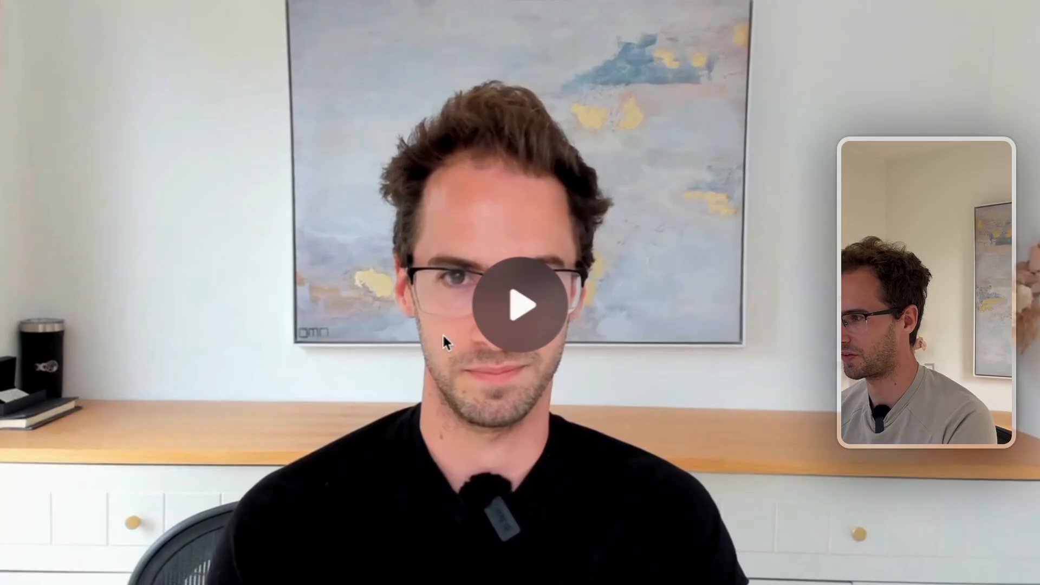
left_click(471, 295)
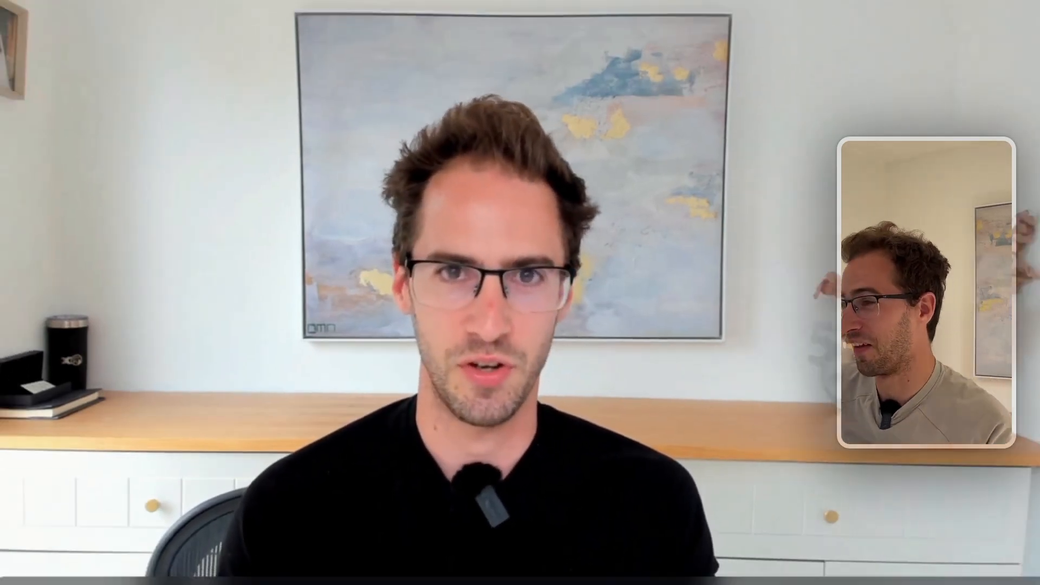
left_click(158, 460)
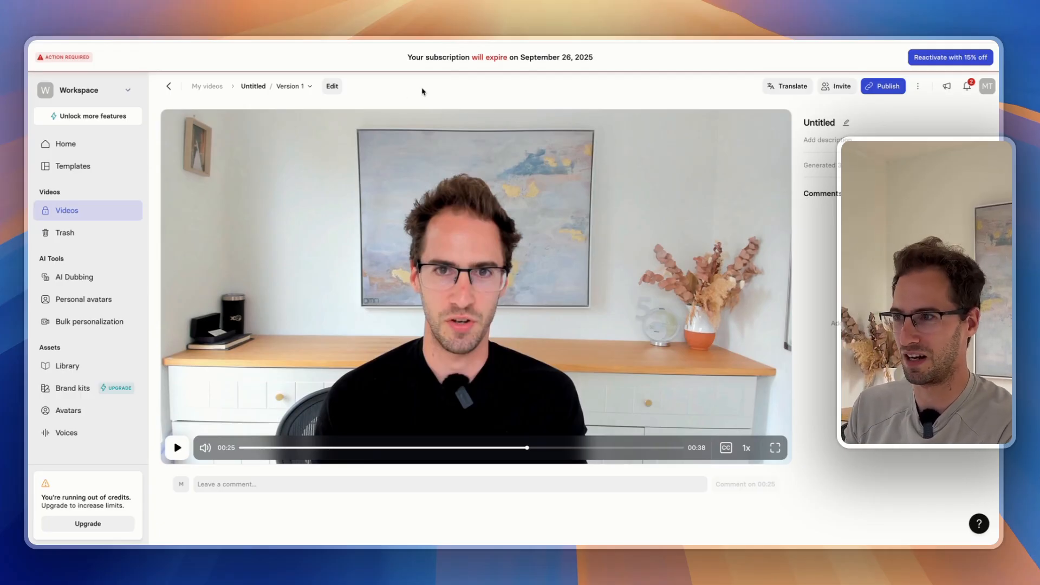
Play the Finnish dub from the "Automate Sales Outreach" folder in the own videos and pause it at 00:18.
left_click(79, 216)
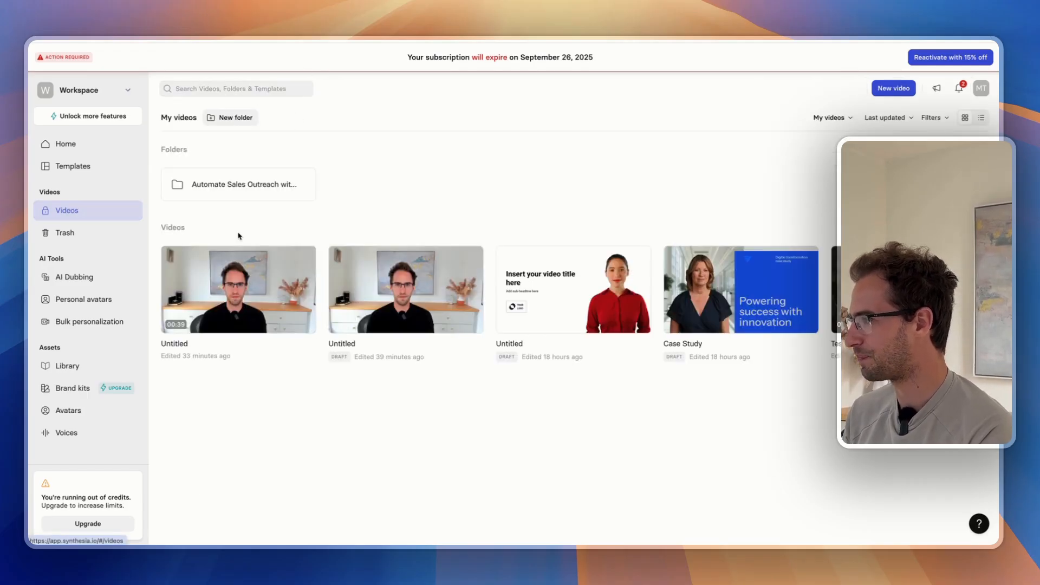
left_click(255, 187)
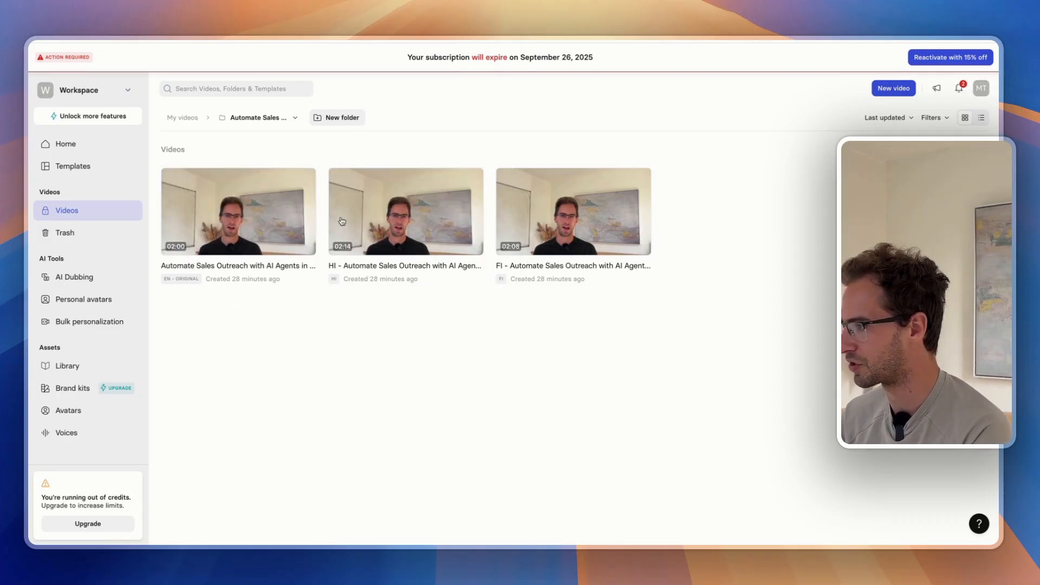
left_click(567, 205)
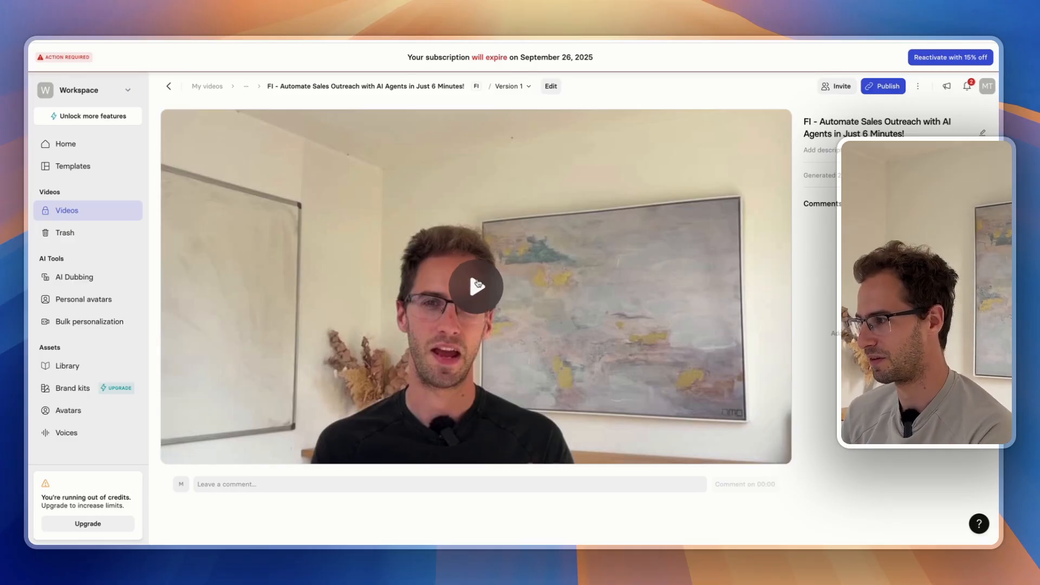
left_click(477, 283)
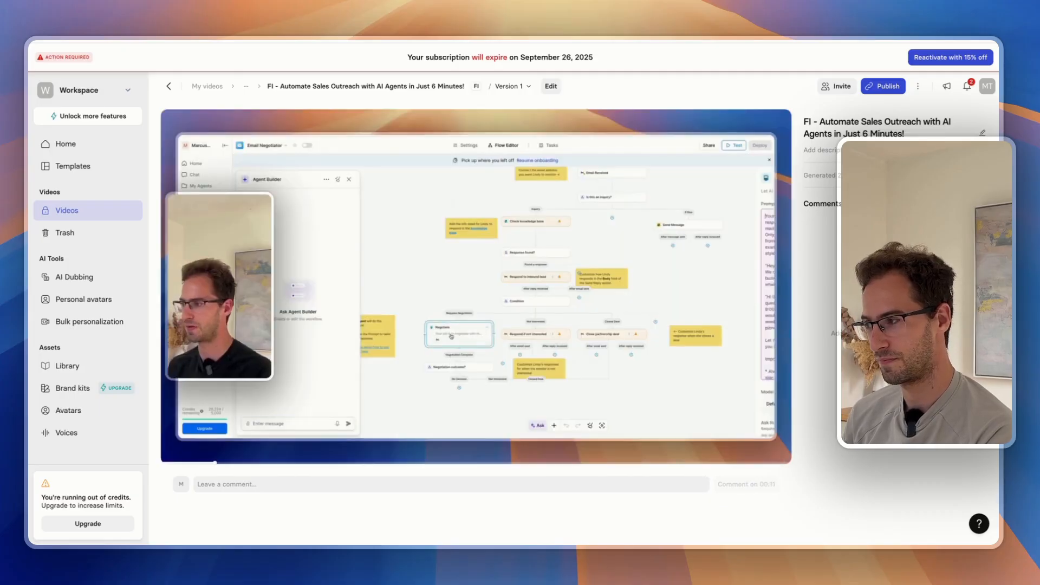
mouse_move(175, 448)
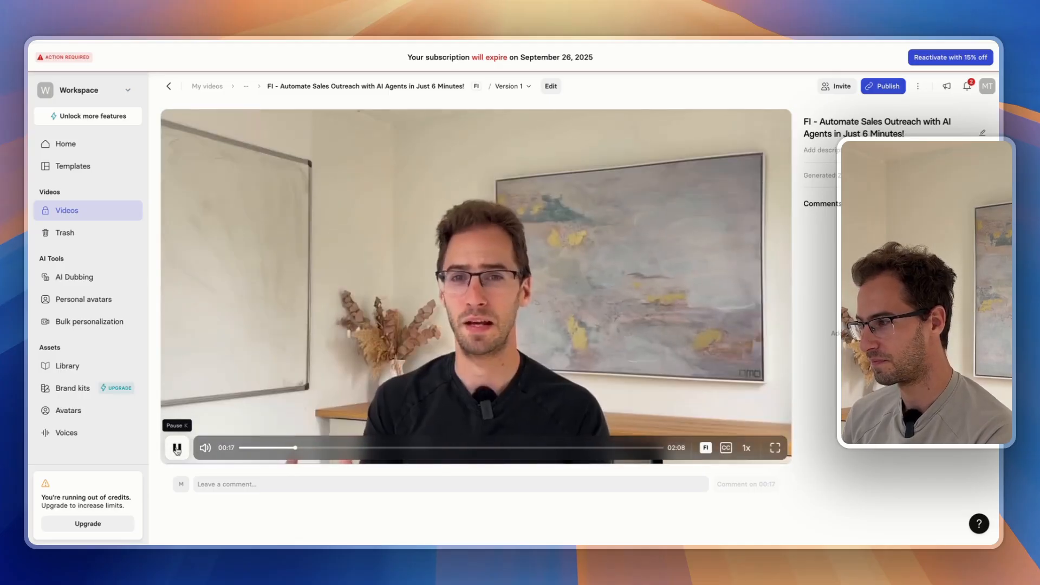
left_click(176, 448)
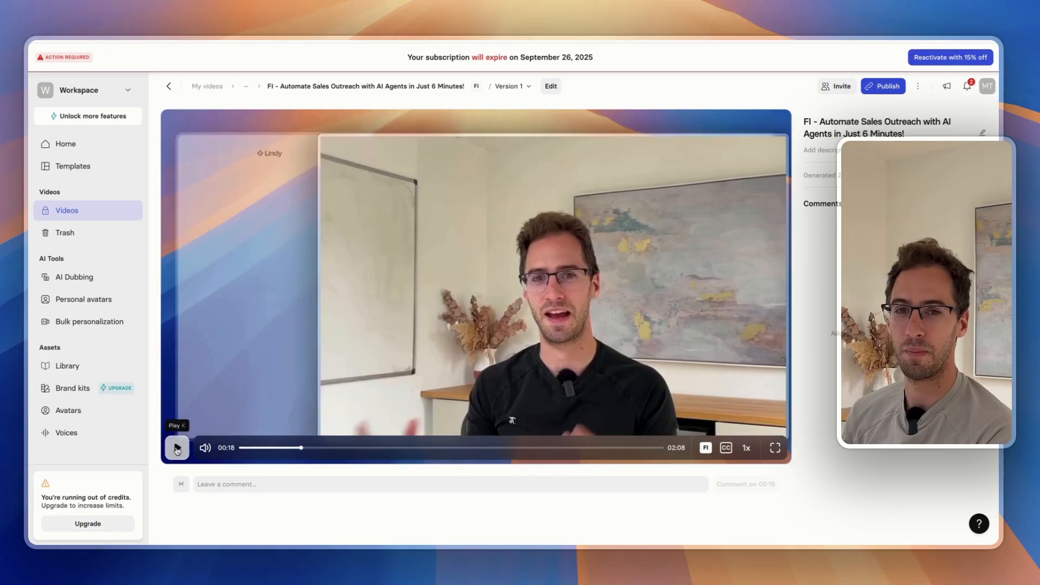
Return to the dubbing folder, play the Hindi version of the video and pause it at 00:16.
left_click(246, 86)
left_click(266, 104)
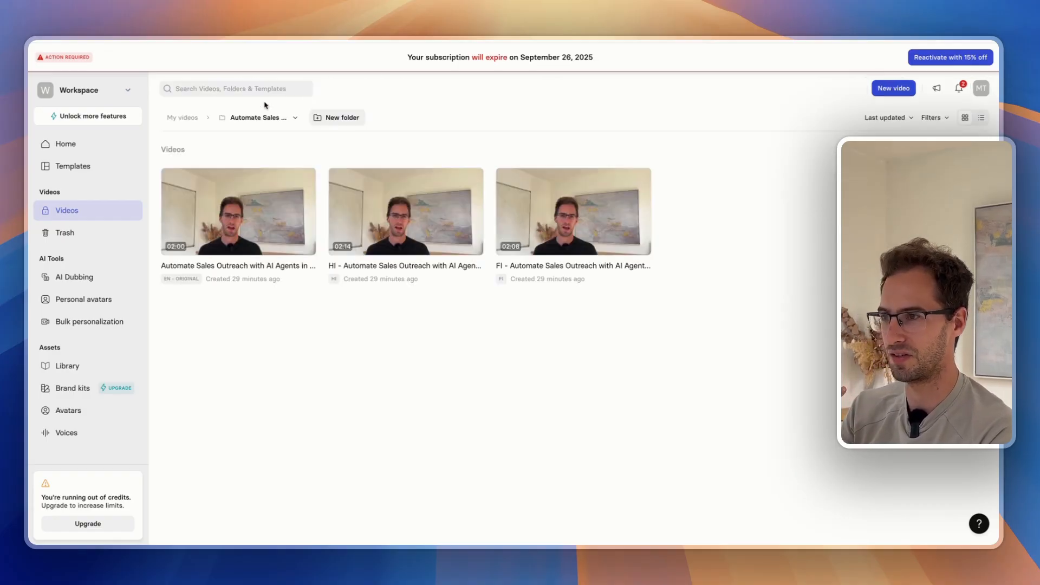
left_click(455, 211)
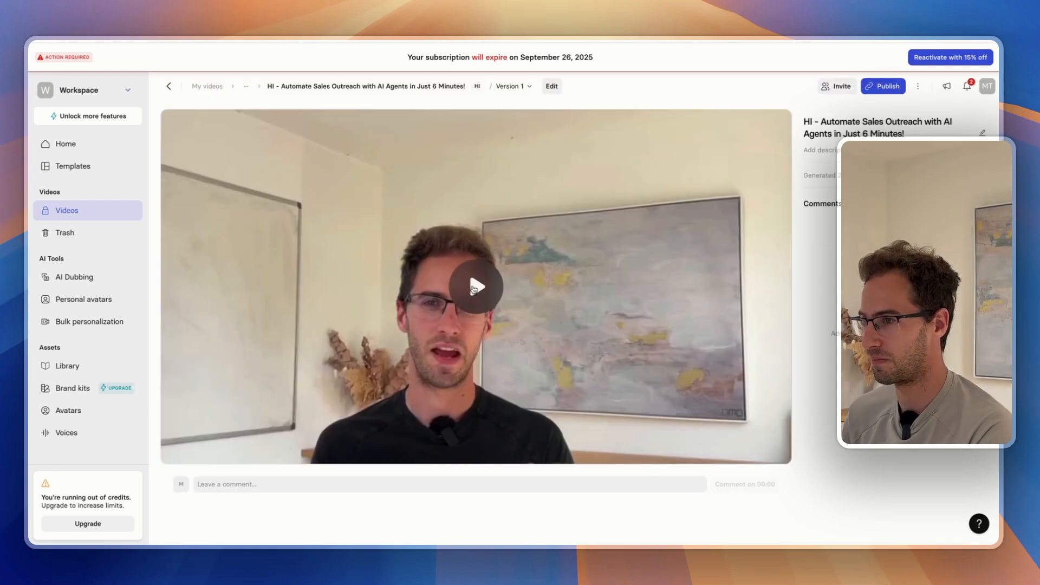
left_click(474, 287)
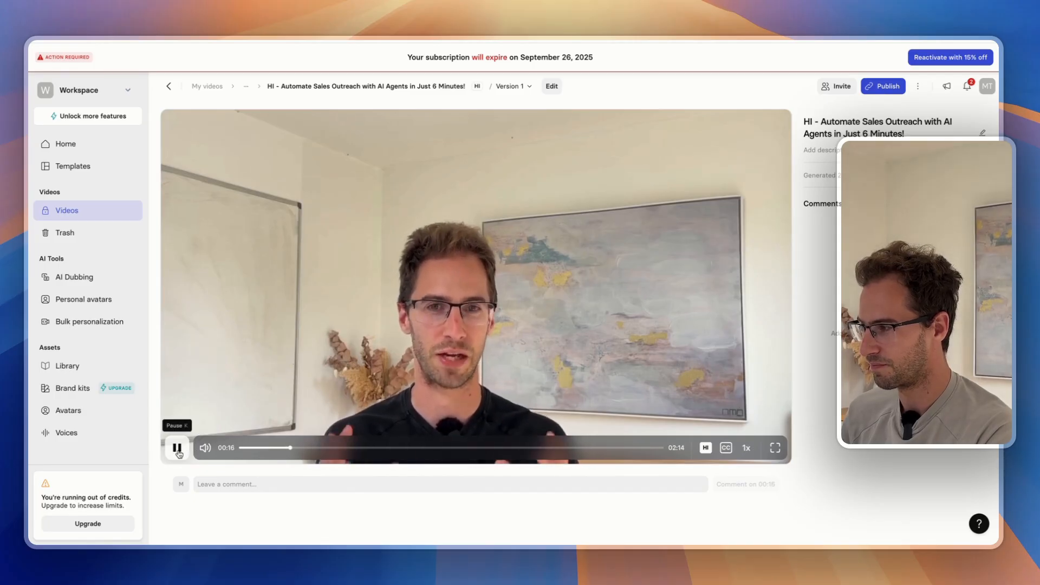
left_click(177, 449)
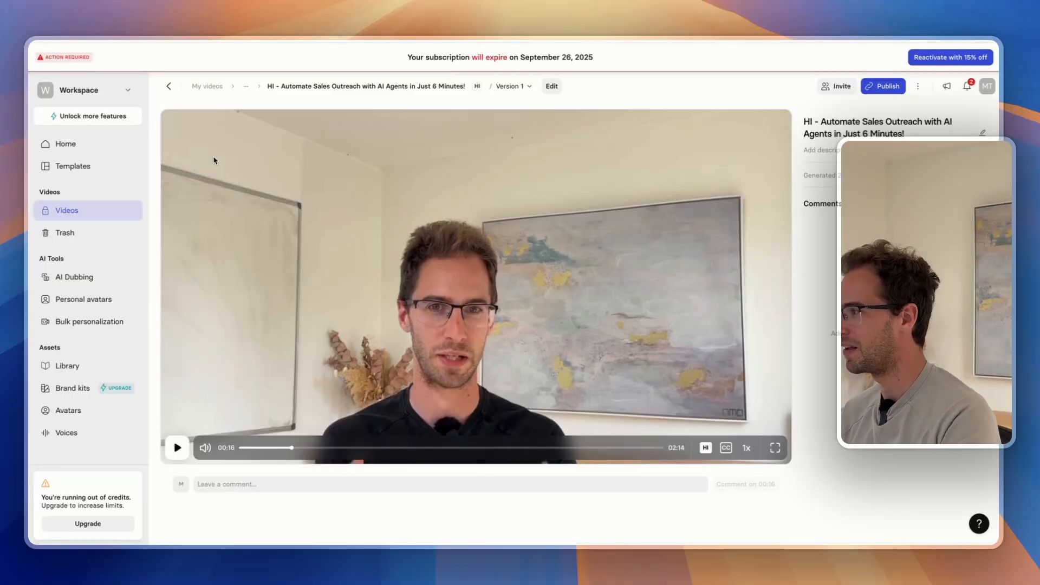
Return to the video list, open the upgrade plans and compare the prices and features of Starter, Creator and Enterprise.
left_click(66, 209)
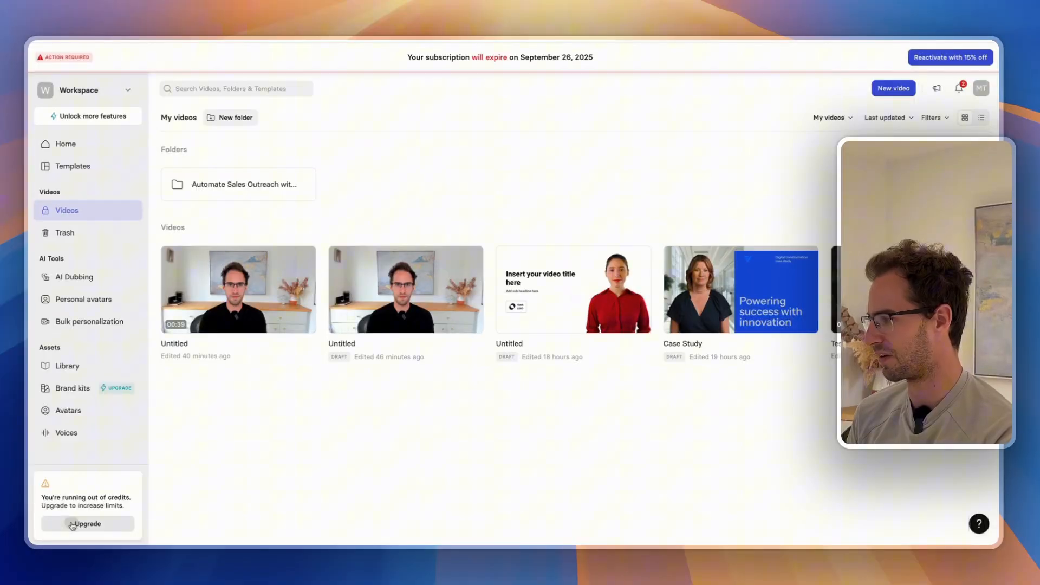
left_click(72, 524)
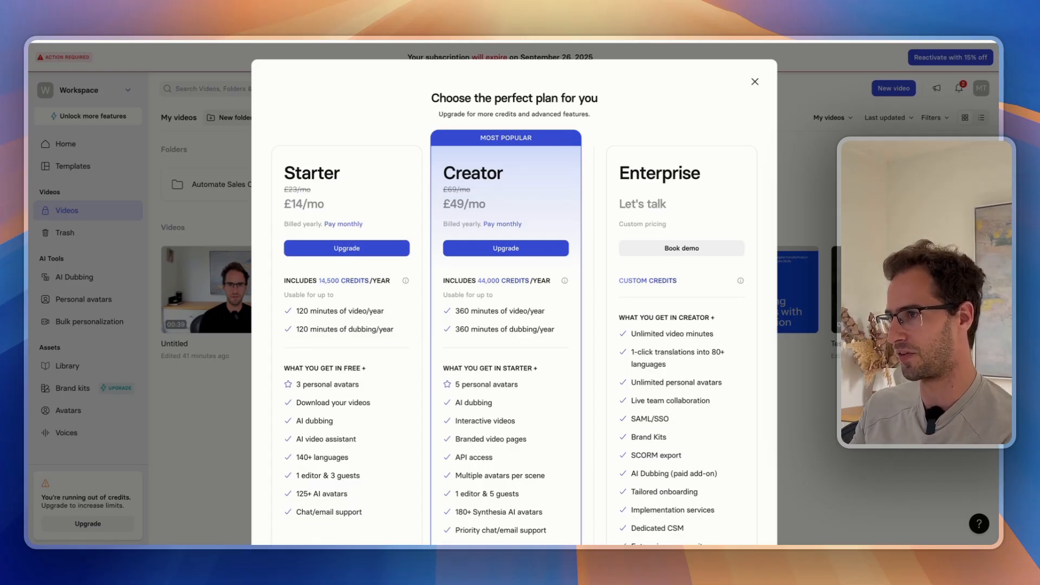
double_click(490, 172)
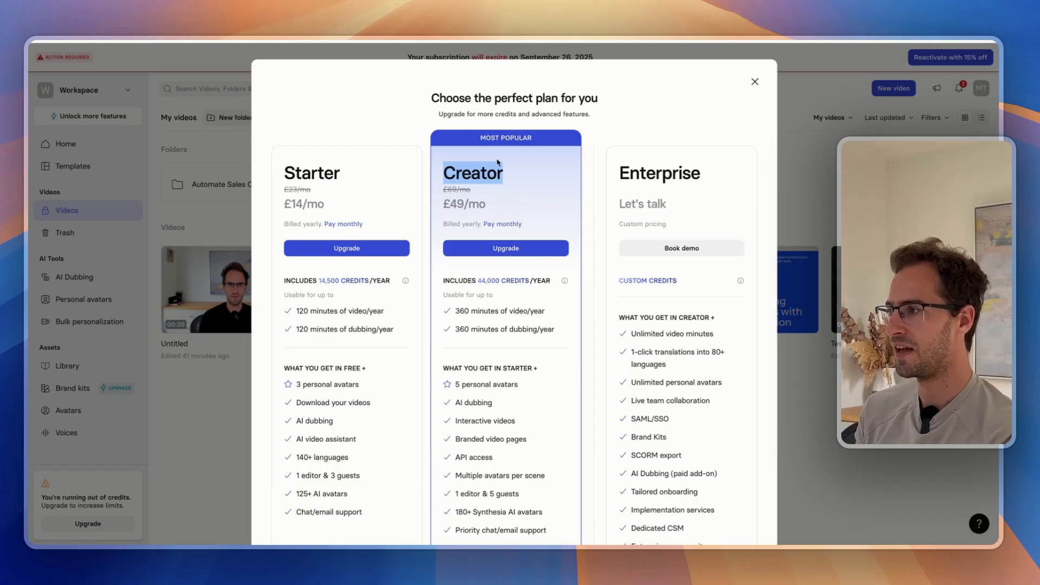
left_click(442, 172)
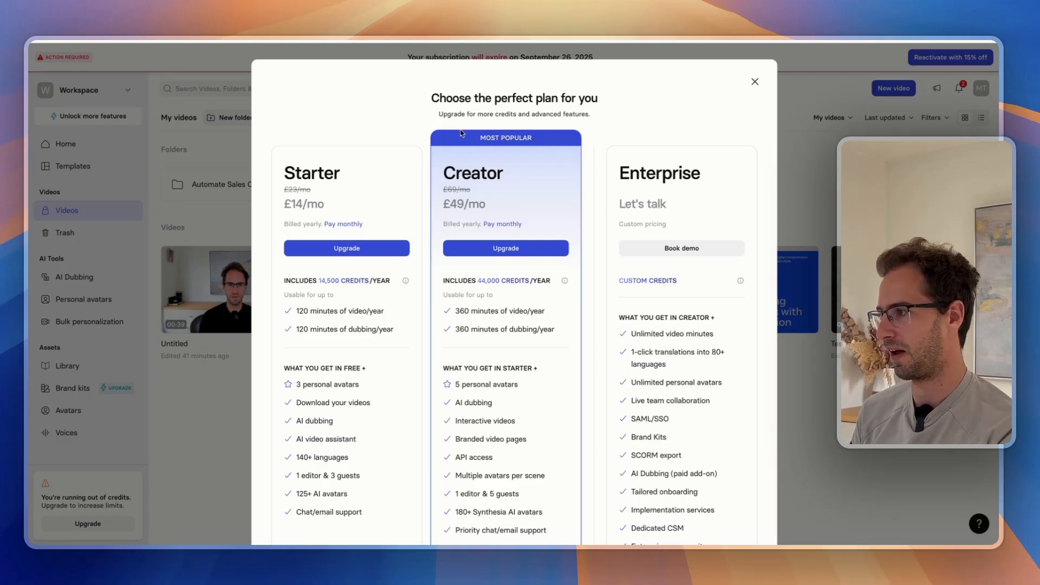
double_click(476, 172)
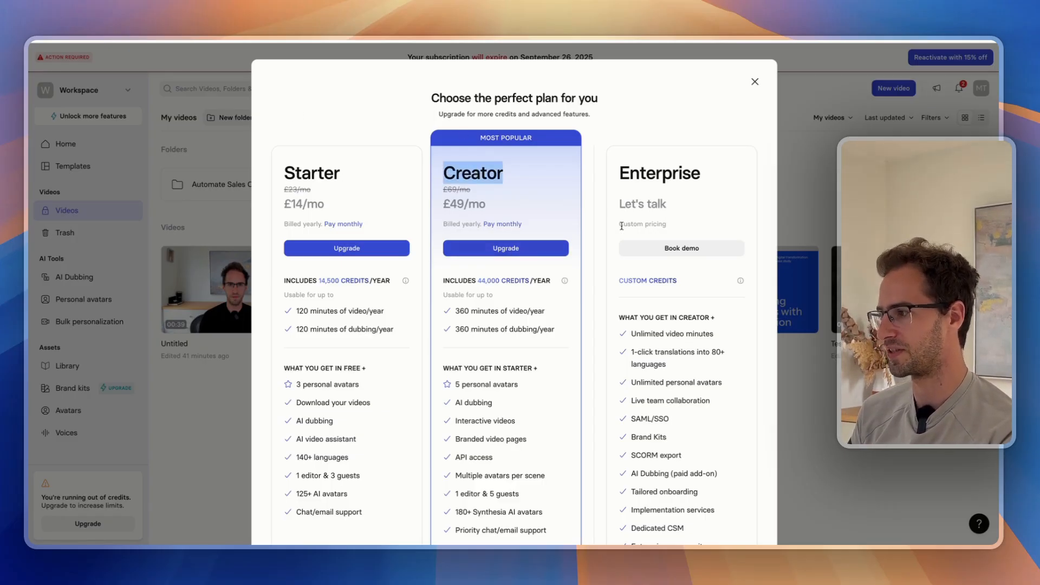
scroll(663, 222, "down", 4)
scroll(627, 168, "up", 4)
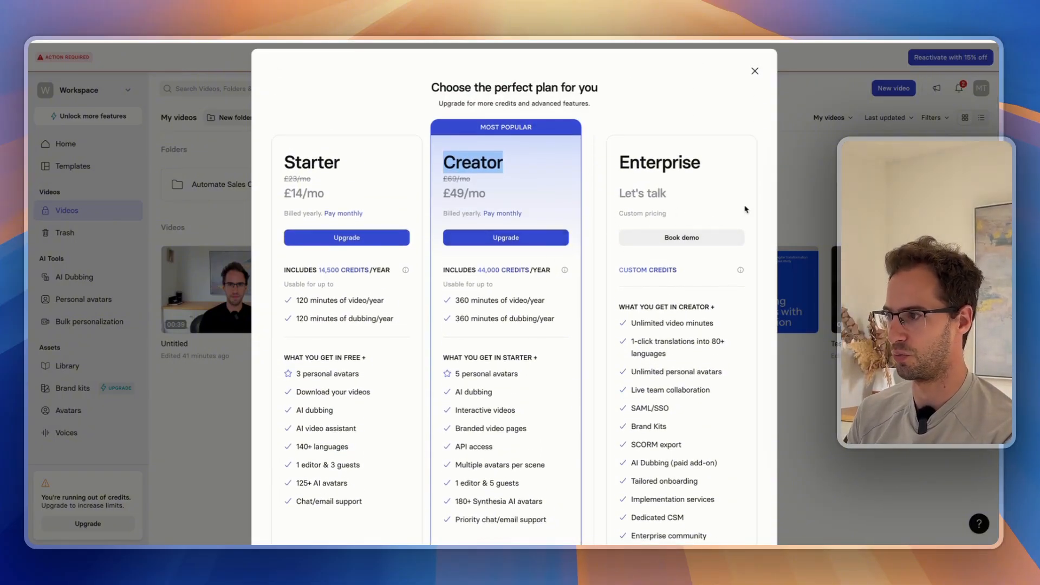
scroll(615, 305, "down", 4)
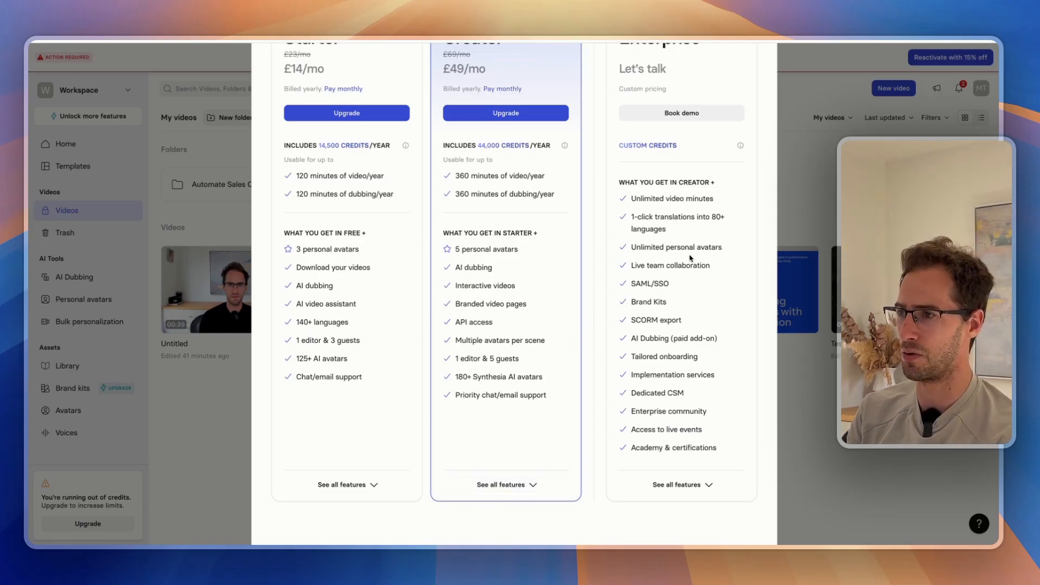
scroll(625, 220, "down", 10)
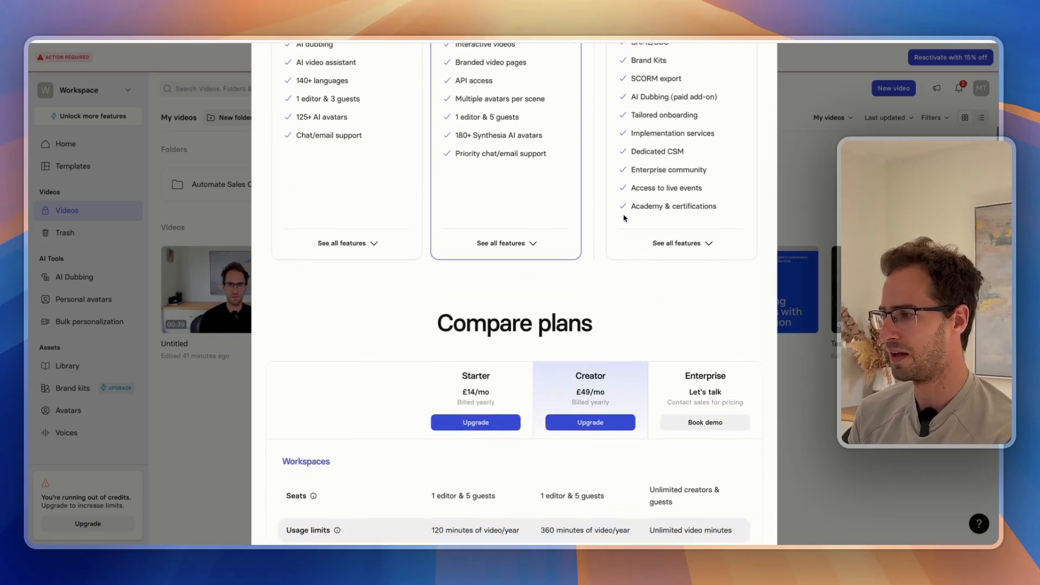
scroll(624, 219, "down", 5)
scroll(624, 218, "up", 15)
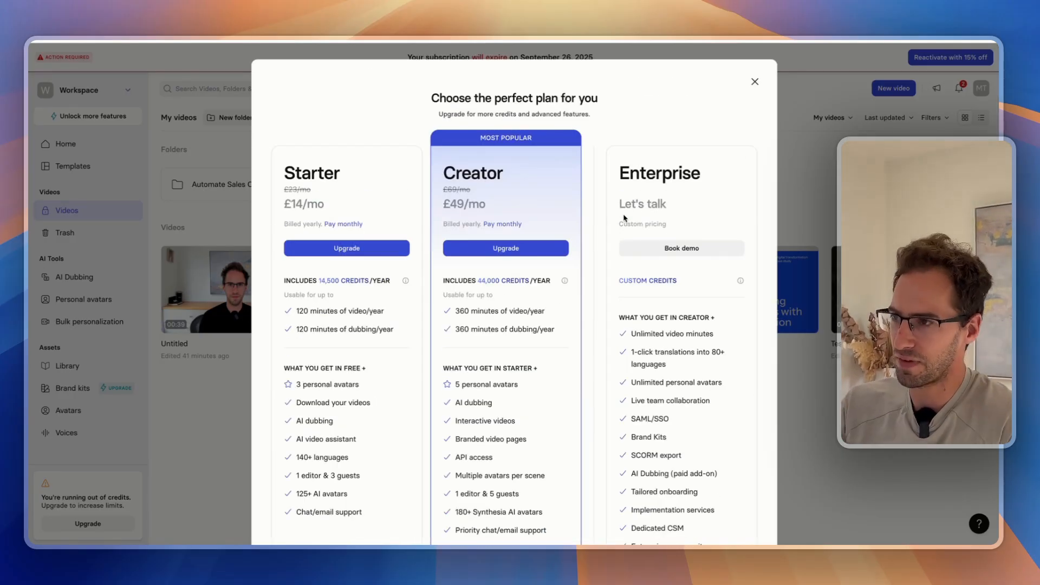